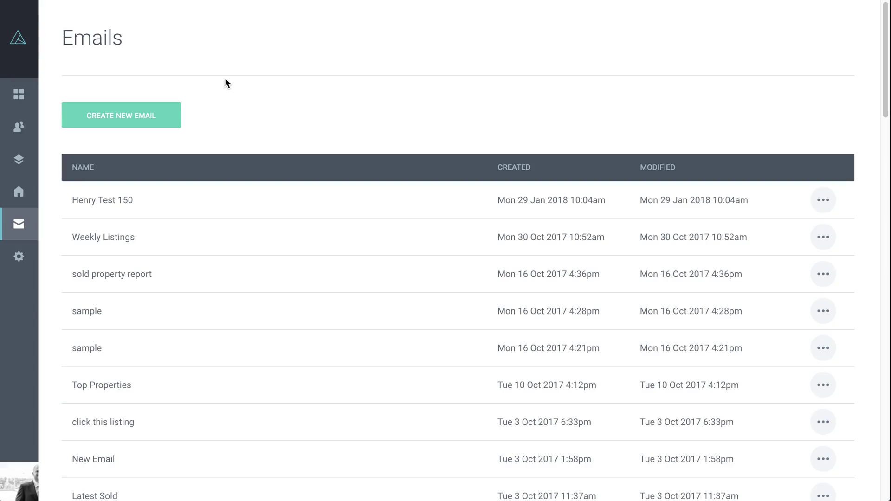
Begin a new email from the Emails page to reach the template selection
mouse_move(19, 157)
Create an email named 'Video' from the ActivePipe Properties template and open it in the editor
left_click(128, 116)
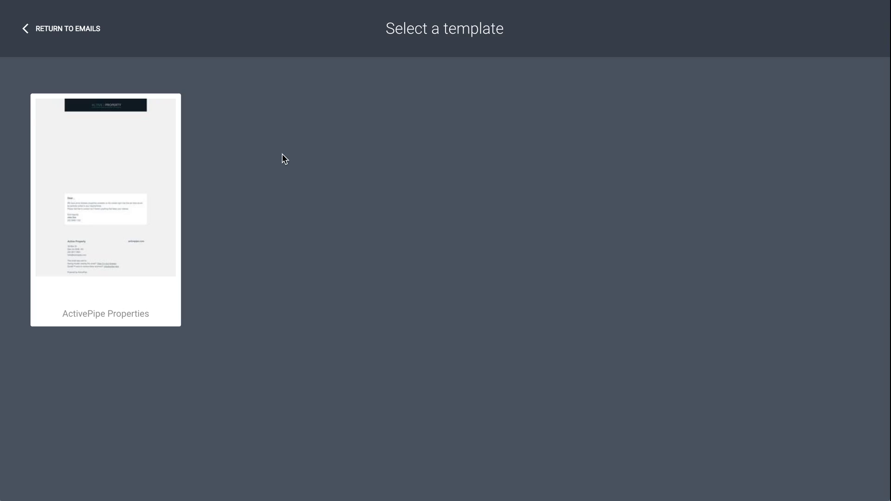
left_click(107, 219)
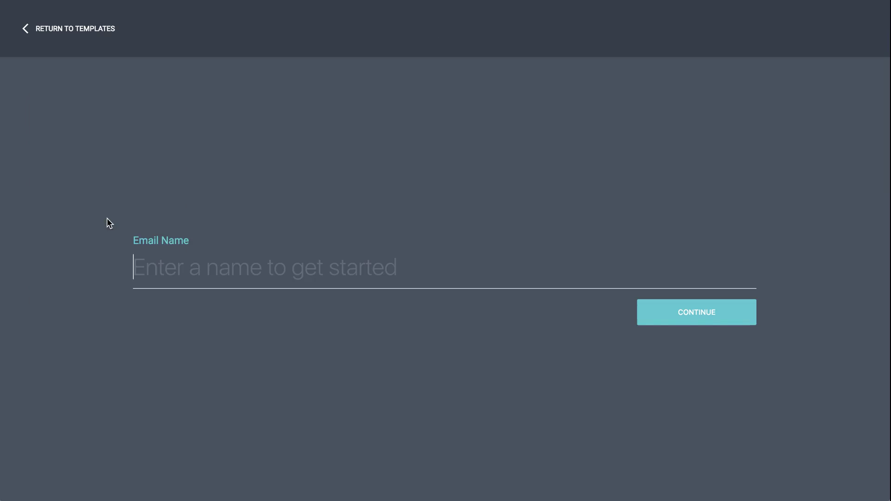
type("V")
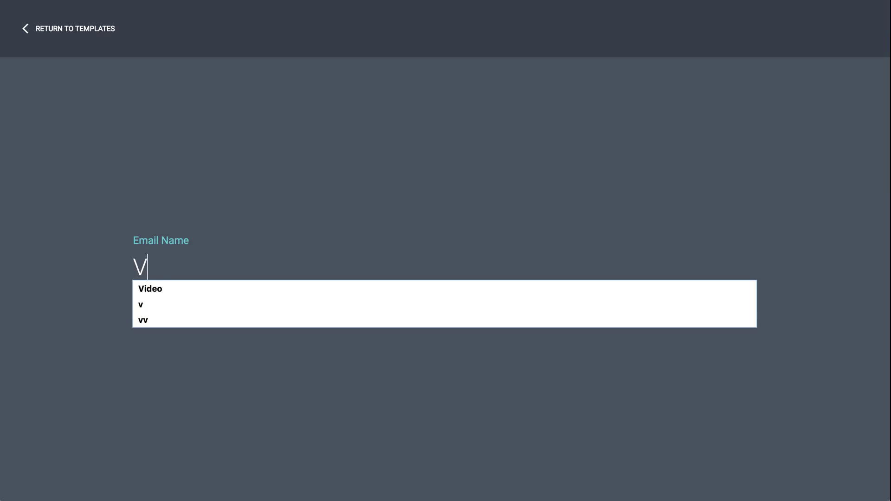
type("ideo")
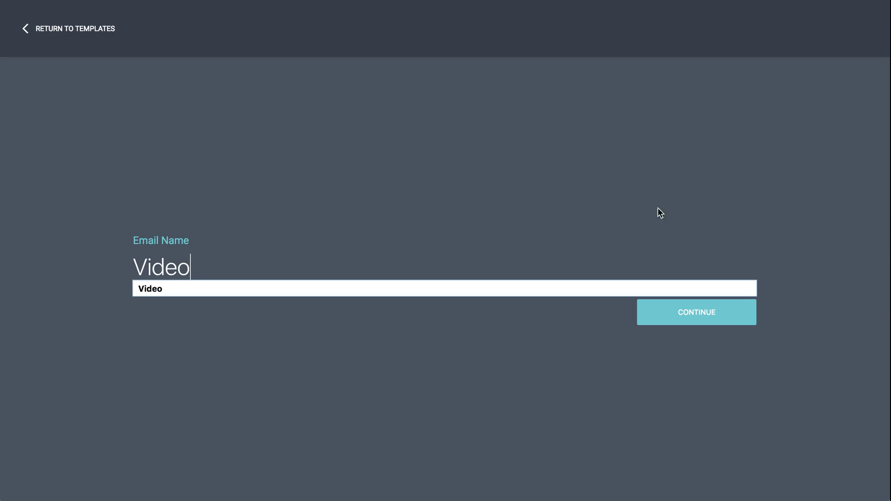
left_click(721, 311)
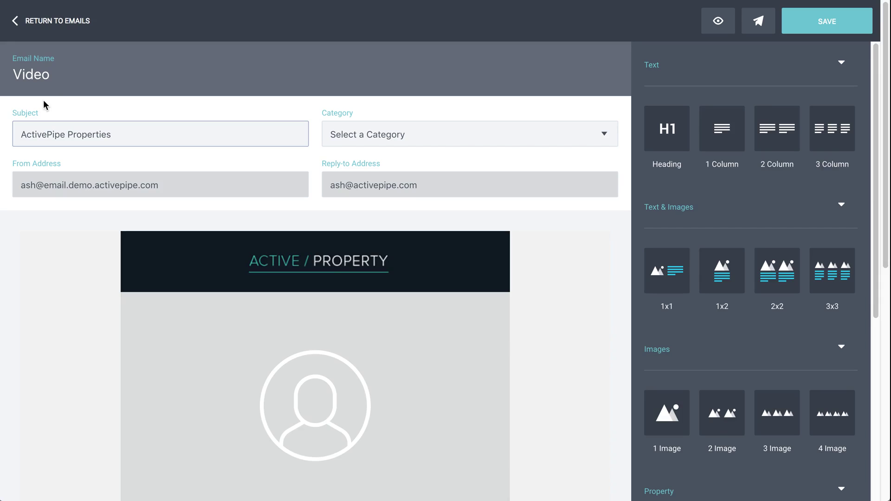
left_click(127, 137)
left_click(120, 134)
left_click_drag(119, 135, 14, 133)
left_click(137, 136)
left_click(424, 133)
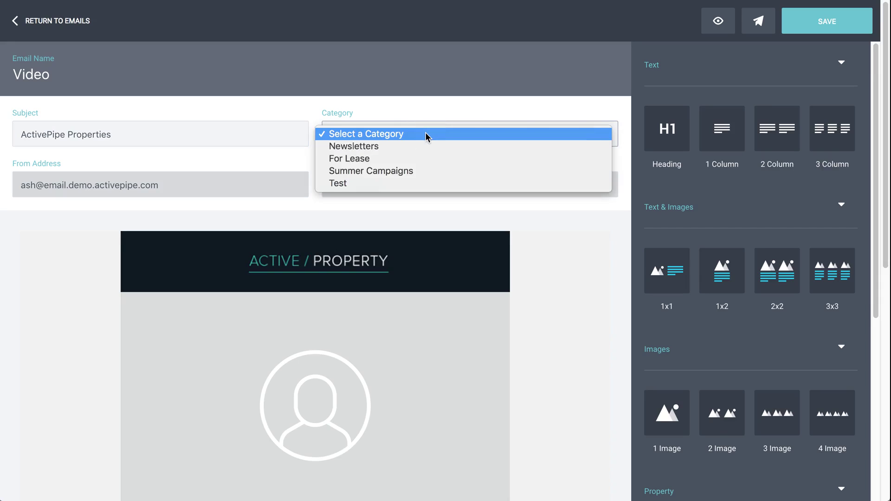
left_click(343, 117)
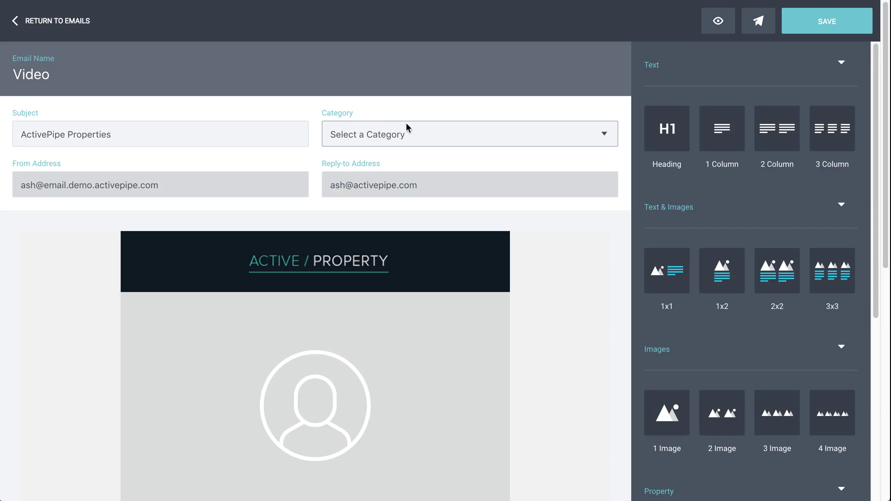
left_click(420, 135)
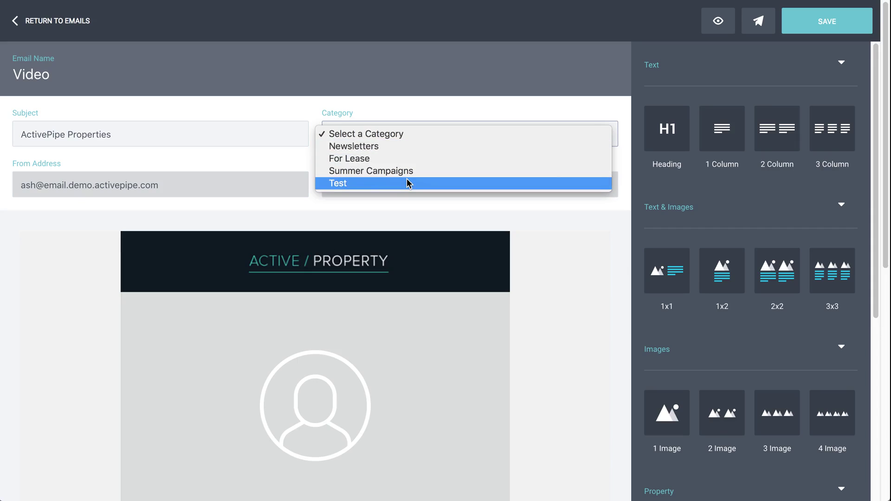
left_click(392, 104)
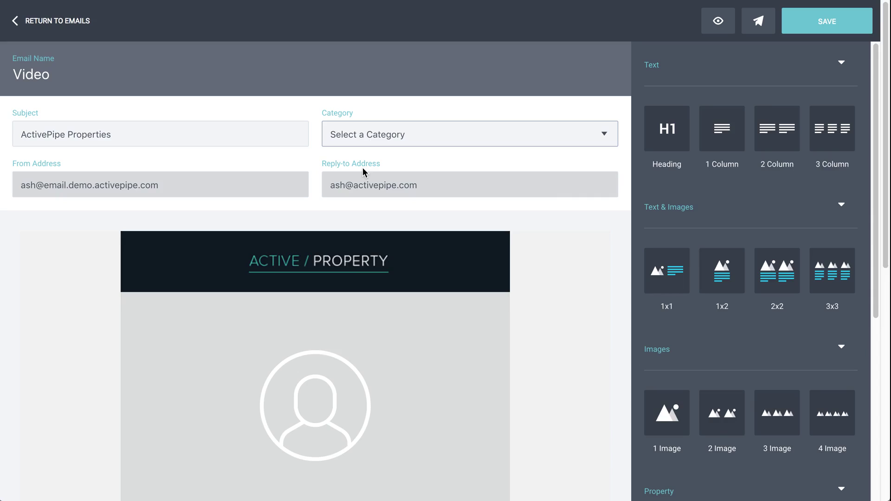
scroll(555, 278, "down", 2)
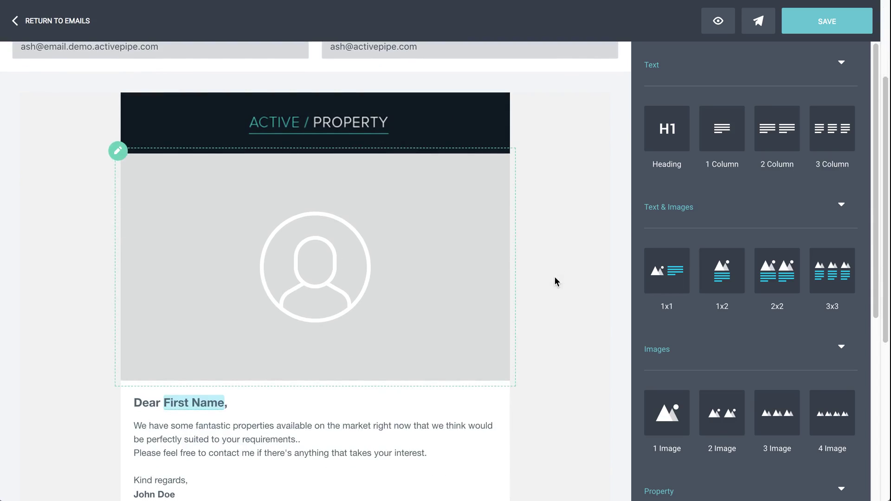
scroll(557, 274, "down", 2)
scroll(551, 271, "down", 1)
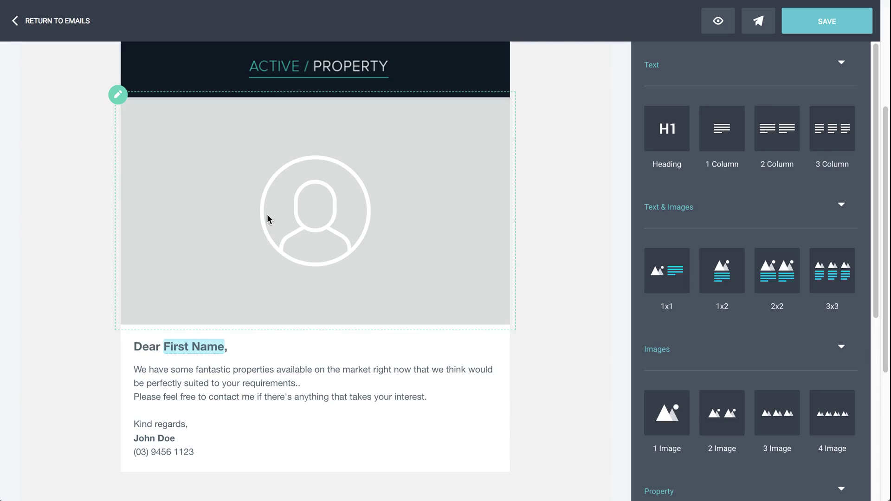
scroll(267, 219, "up", 1)
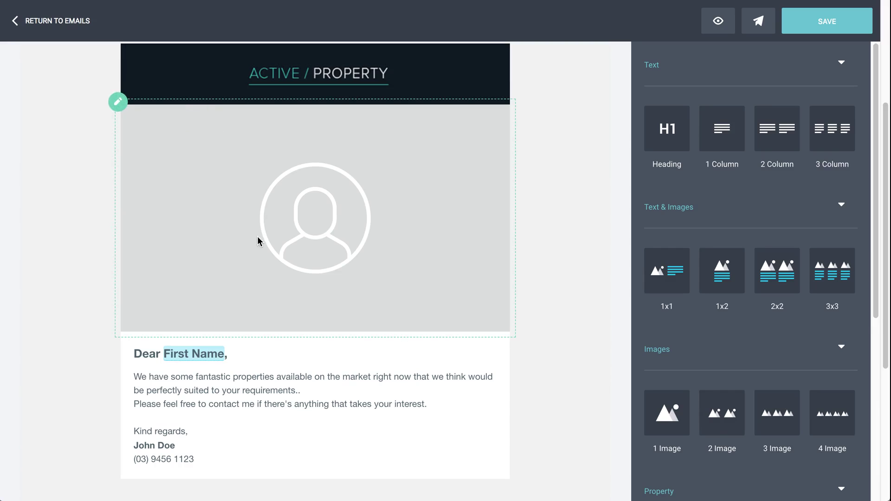
scroll(258, 236, "down", 5)
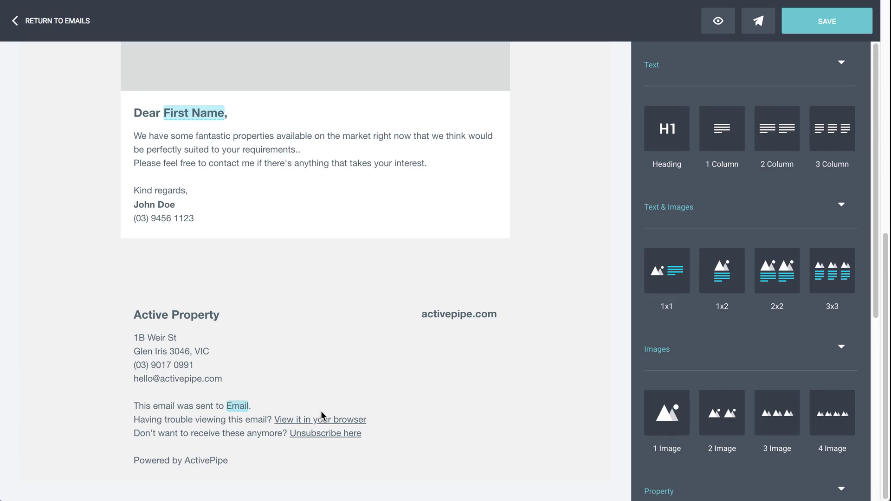
scroll(316, 376, "up", 8)
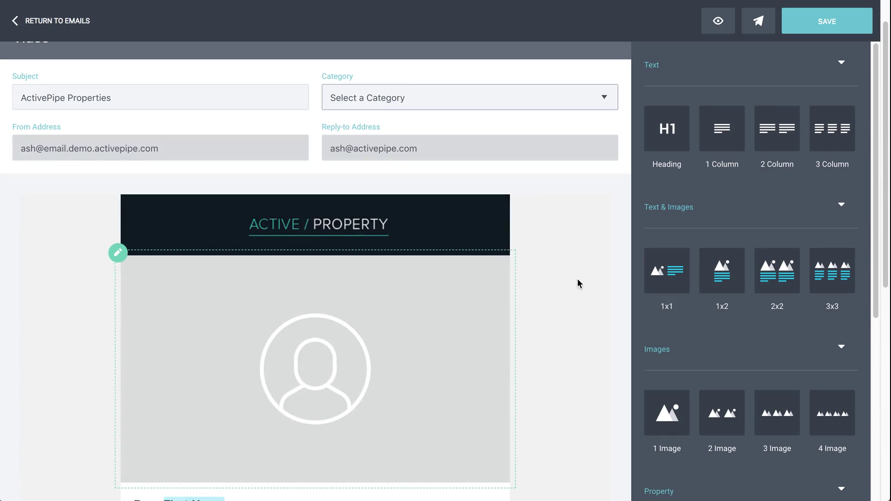
scroll(577, 281, "down", 1)
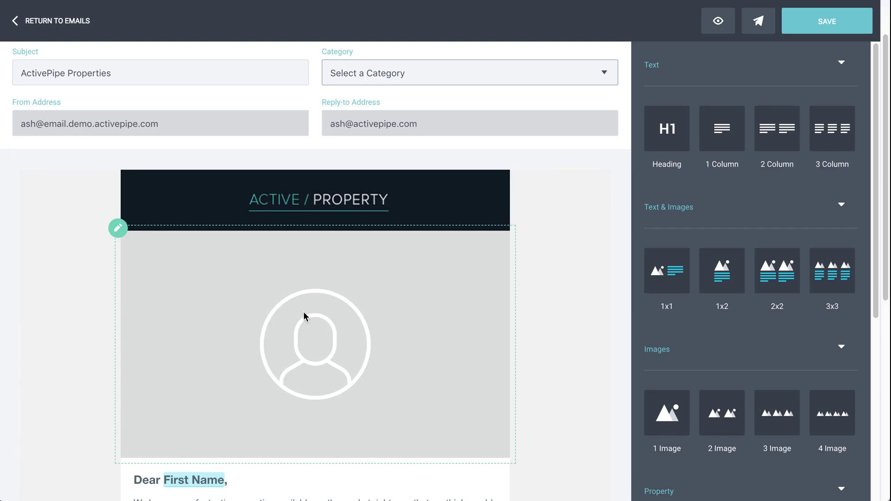
left_click(304, 313)
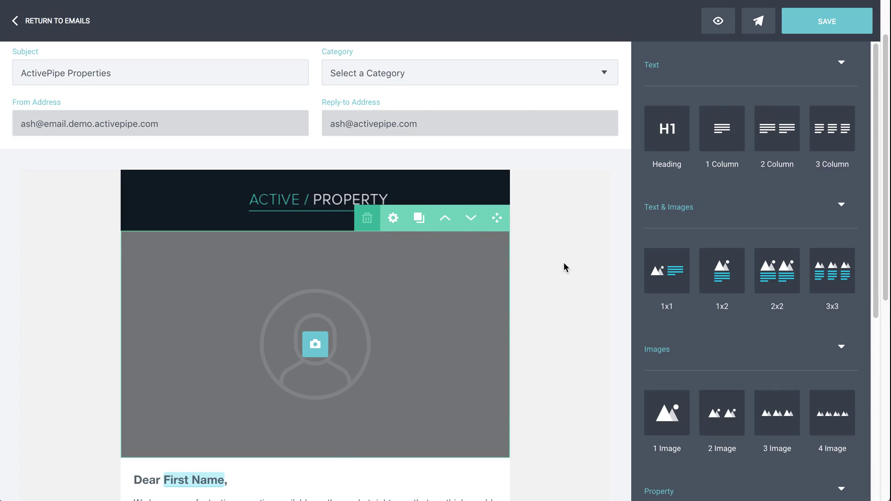
scroll(564, 264, "down", 3)
scroll(563, 263, "down", 2)
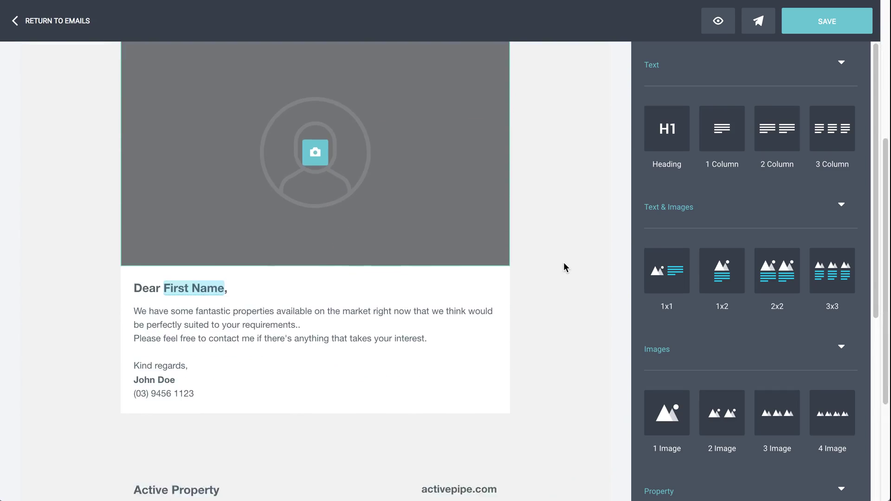
left_click(321, 326)
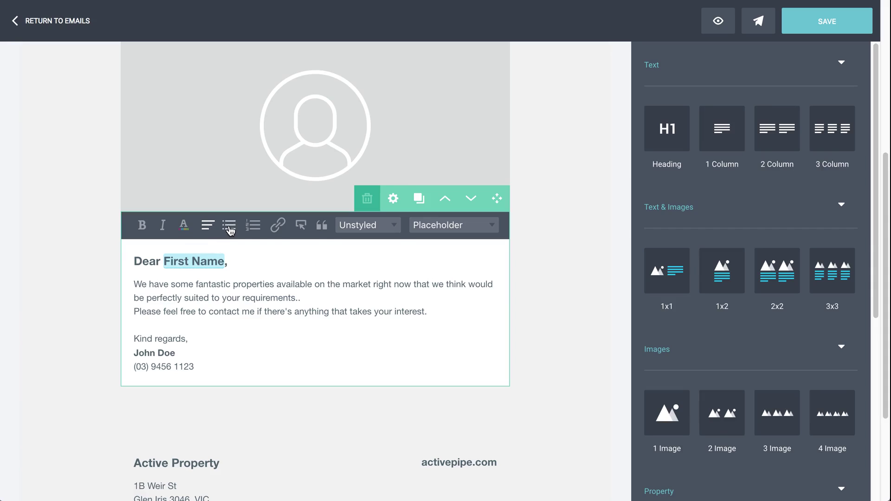
left_click_drag(375, 313, 424, 312)
left_click(279, 228)
left_click(385, 251)
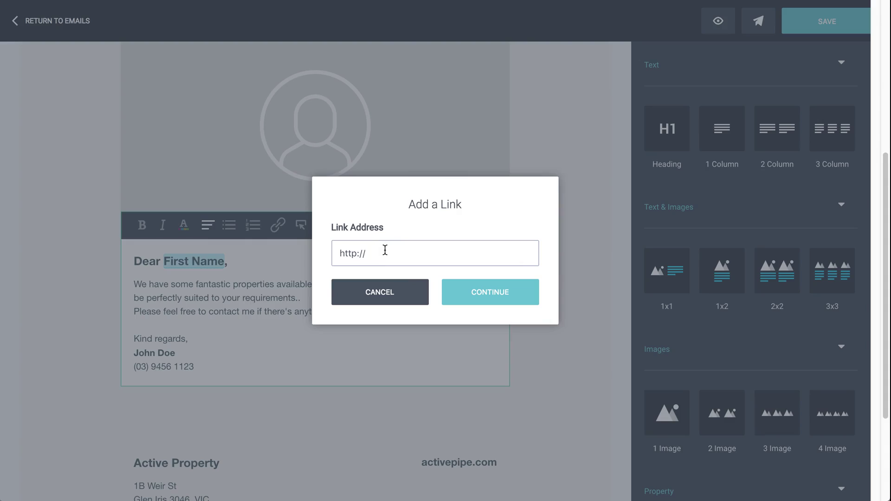
type("ac")
key("BackSpace")
type("ctivepipe.com")
left_click(496, 301)
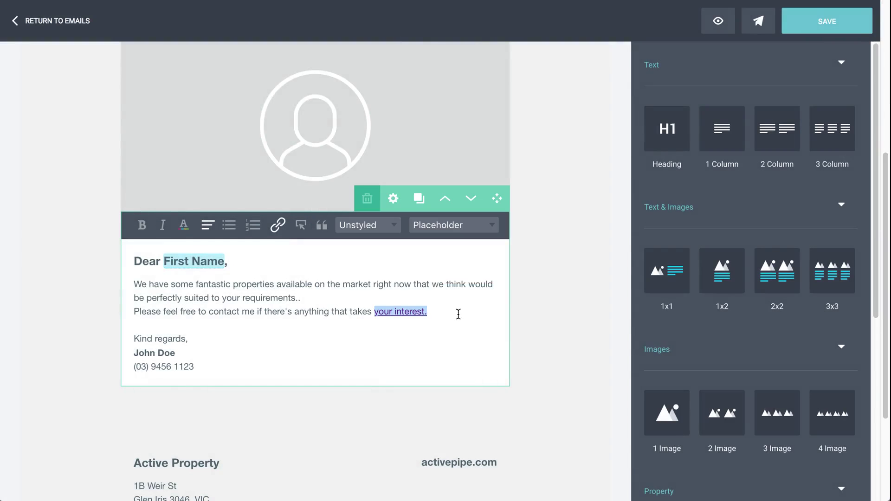
left_click(450, 310)
key("Return")
key("Return")
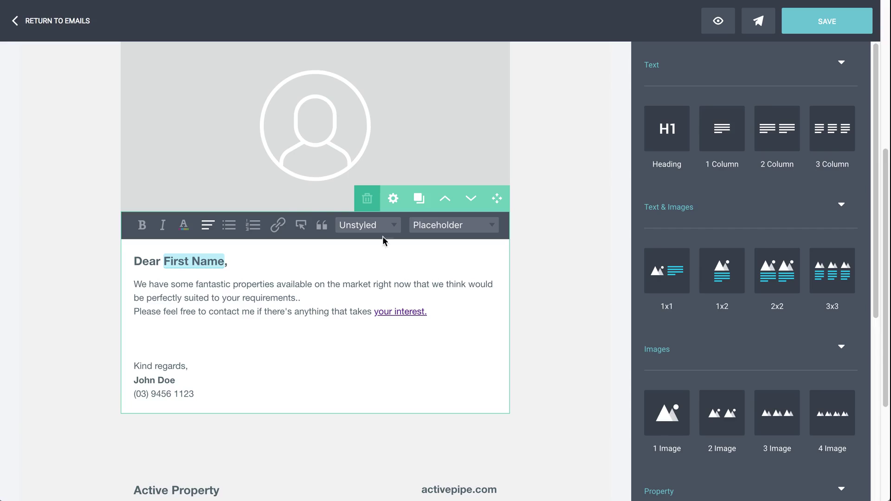
left_click(301, 225)
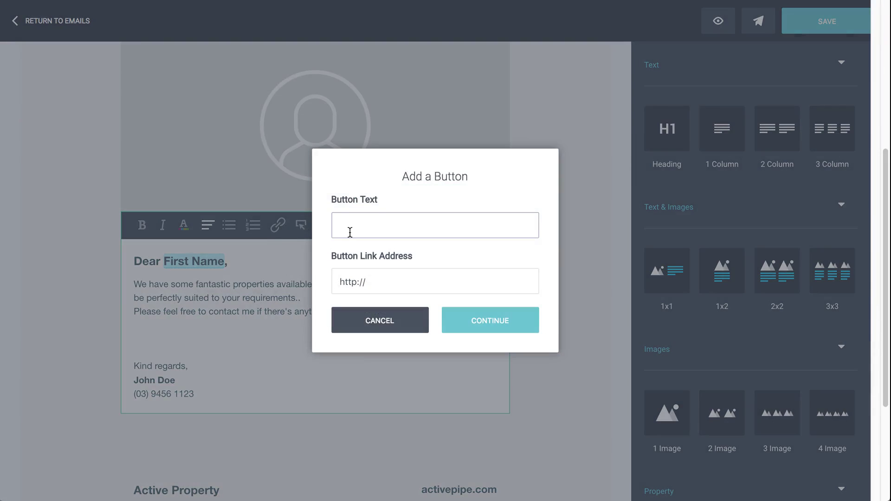
type("Click Here")
left_click(374, 281)
type("ac")
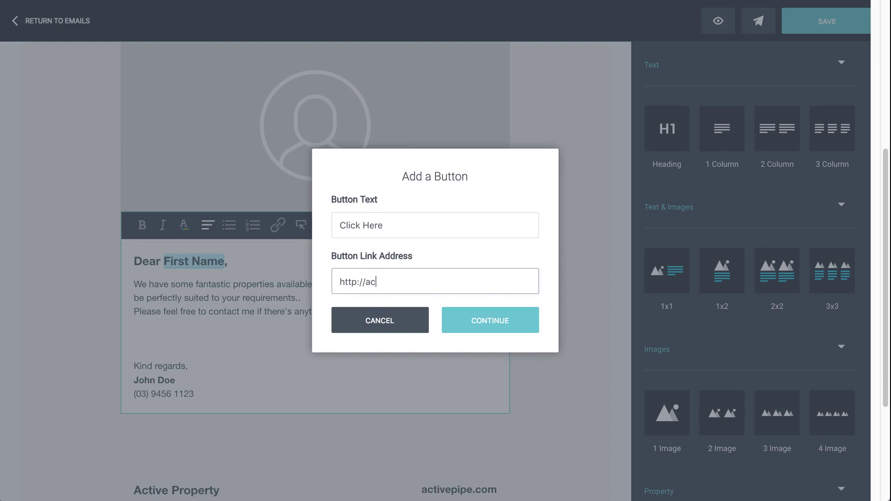
type("tivepipe.com")
left_click(480, 319)
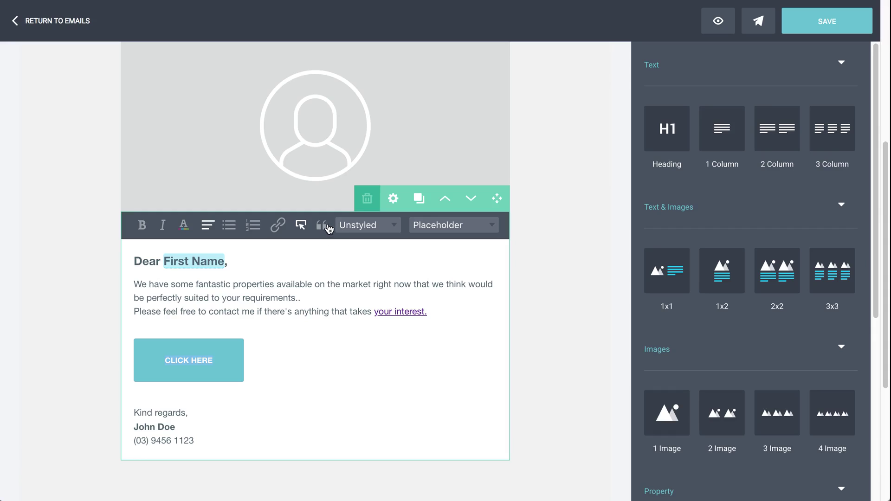
left_click(374, 227)
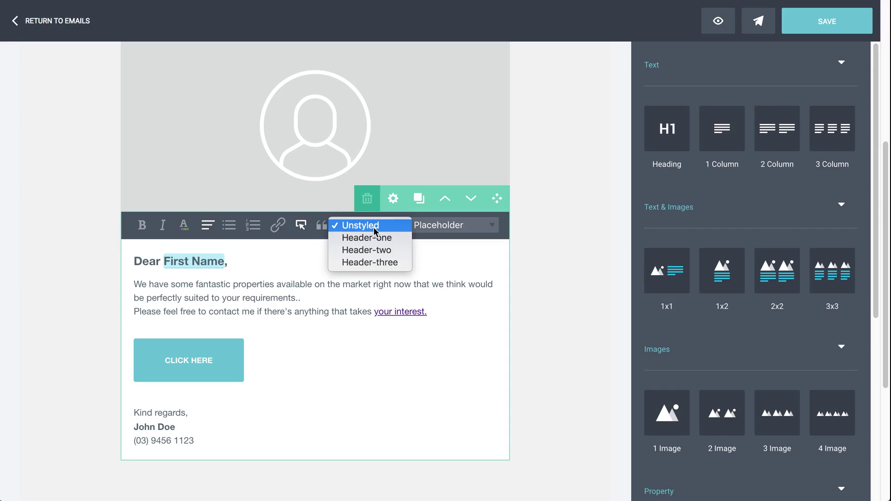
left_click(297, 306)
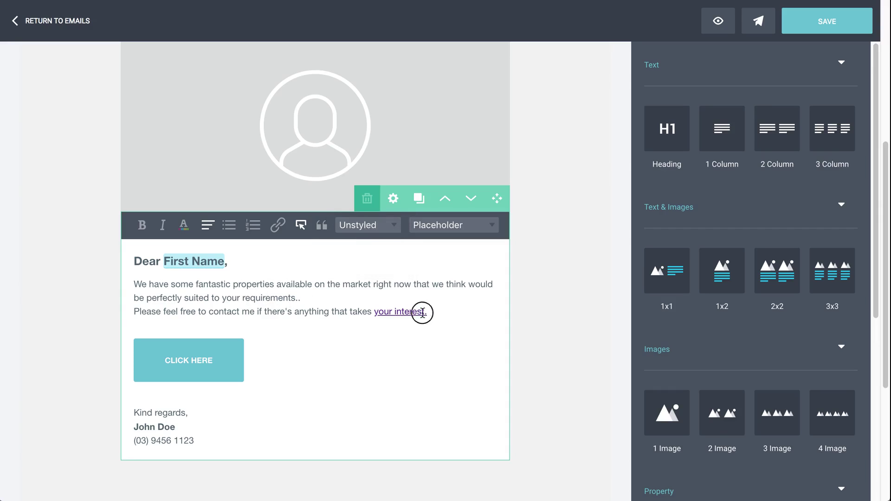
left_click_drag(421, 312, 129, 318)
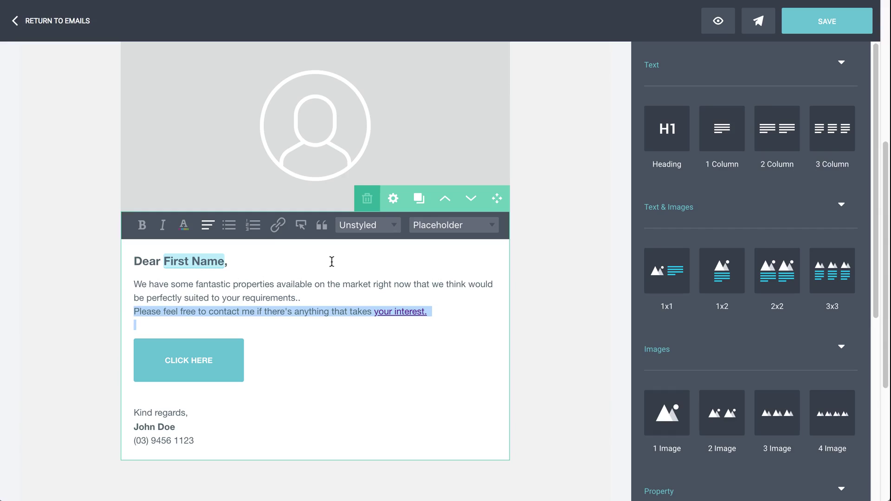
left_click(362, 229)
left_click(370, 238)
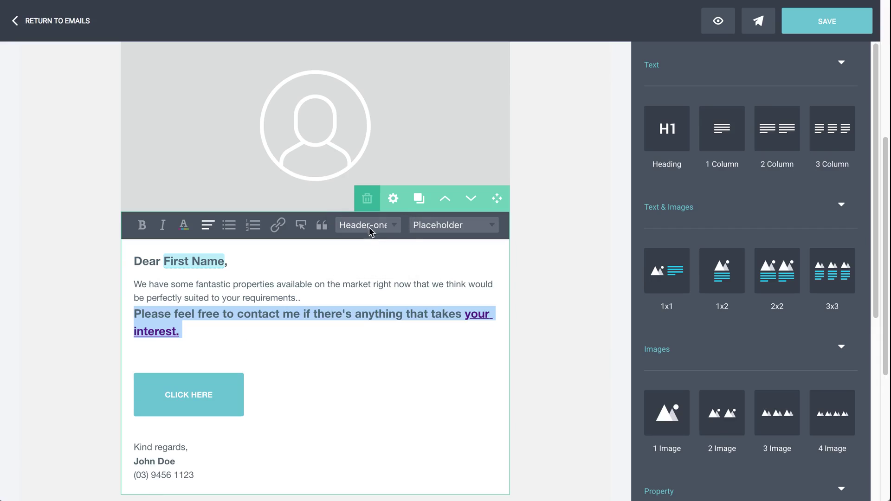
left_click(372, 227)
left_click(372, 238)
left_click(373, 228)
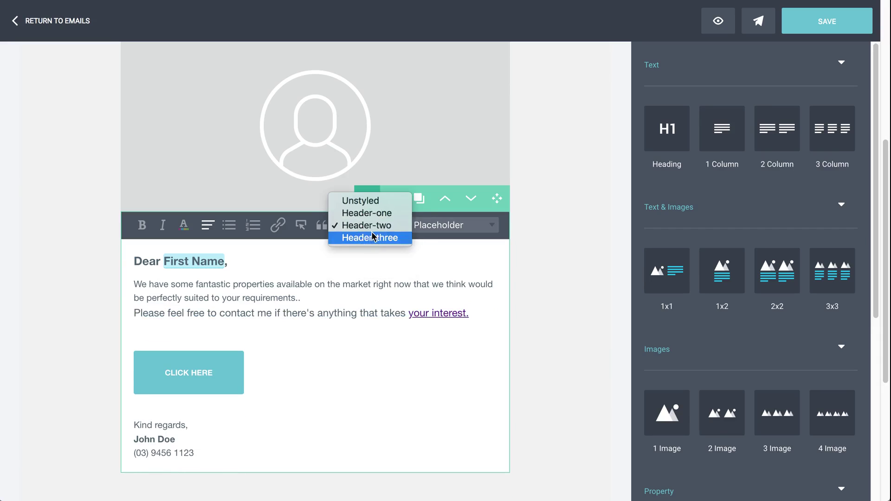
left_click(372, 238)
left_click(372, 226)
left_click(368, 189)
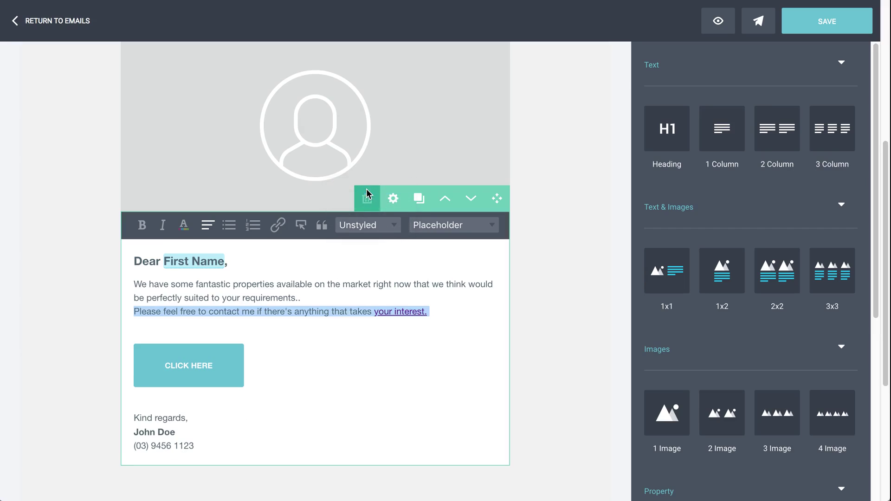
left_click(378, 350)
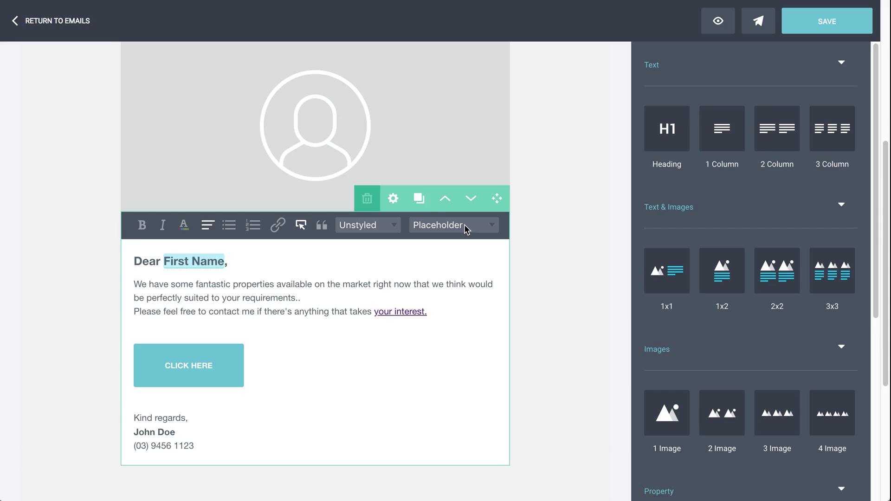
left_click(262, 261)
left_click(448, 227)
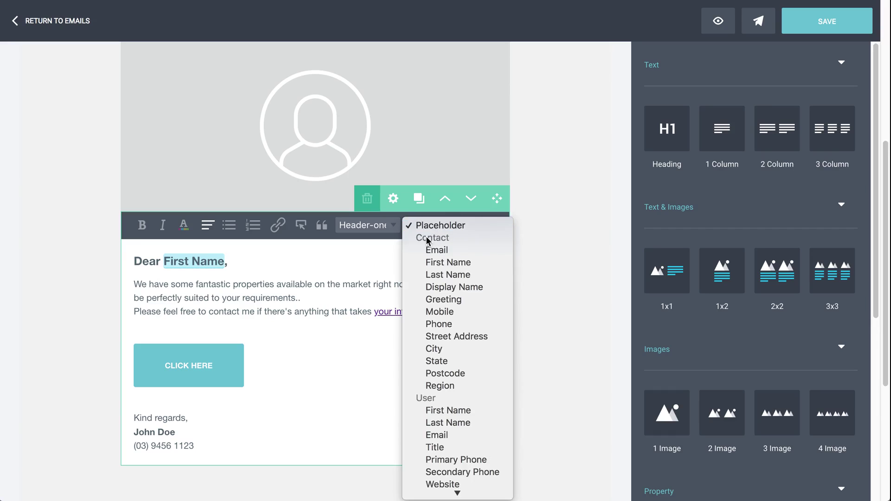
left_click(462, 262)
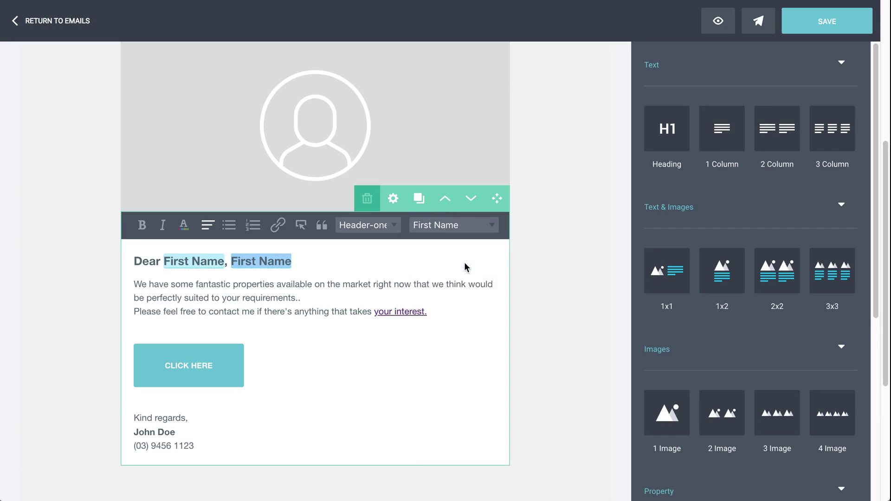
left_click(352, 263)
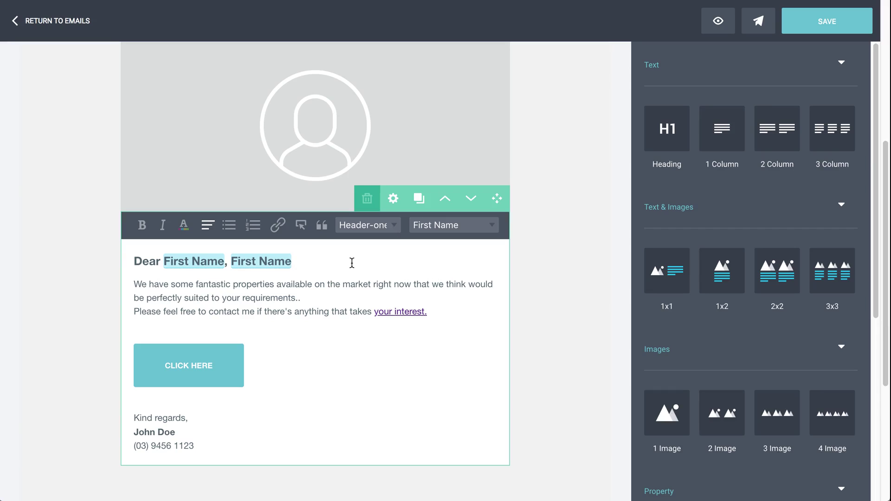
key("BackSpace")
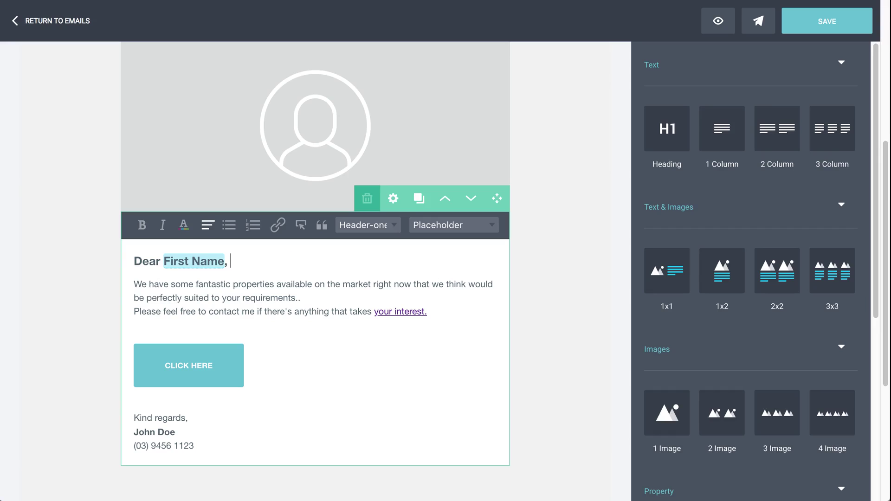
left_click(462, 226)
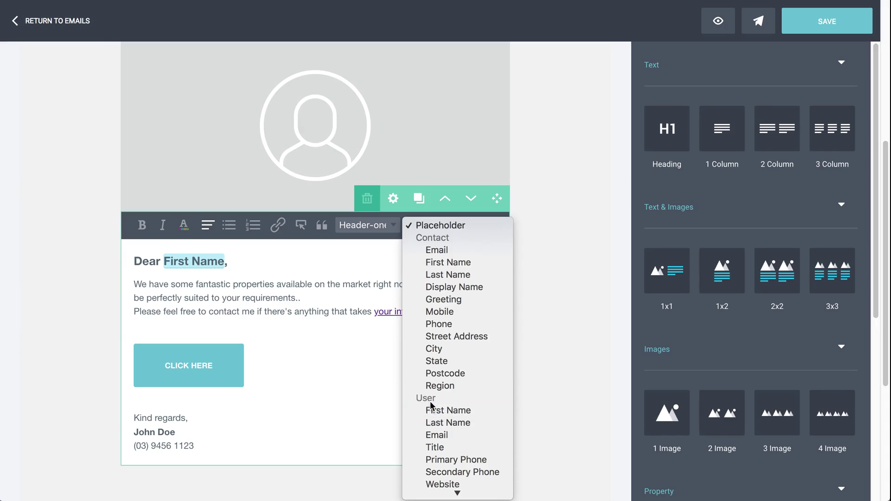
left_click(327, 408)
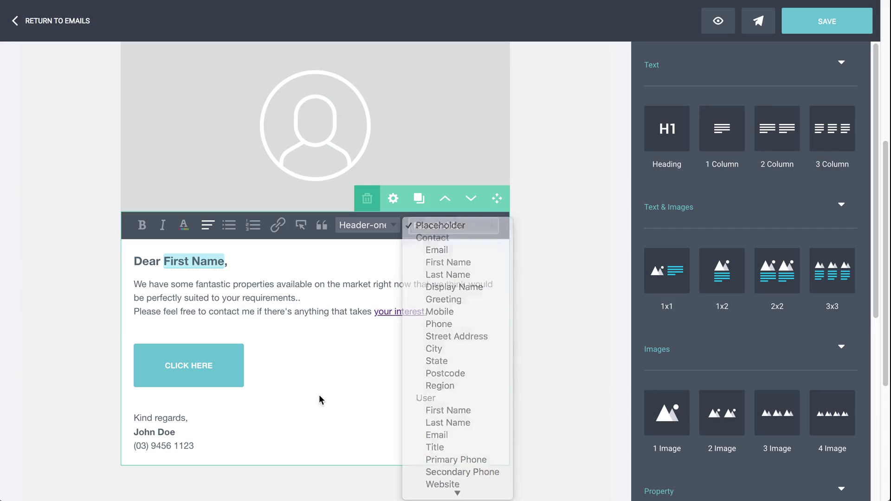
scroll(384, 359, "down", 1)
scroll(384, 359, "down", 3)
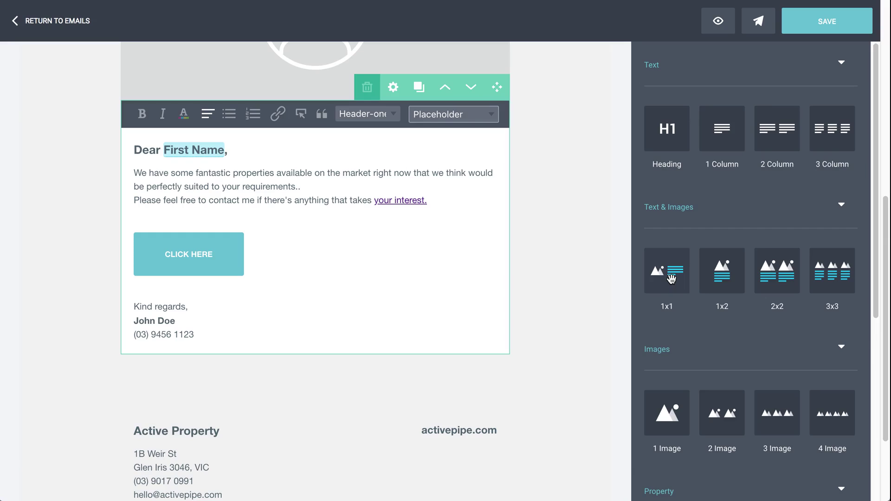
Drop a 1x1 Text & Images block below the greeting text and view its image link setting
left_click_drag(671, 279, 549, 354)
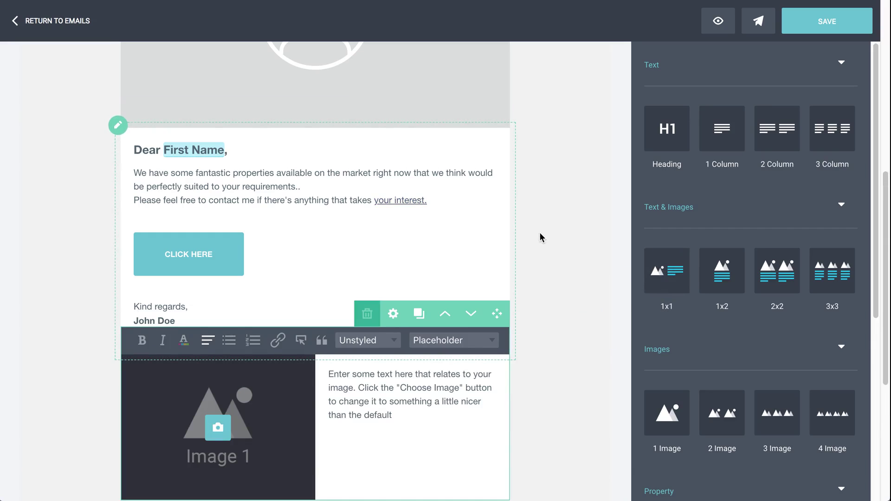
scroll(542, 235, "down", 3)
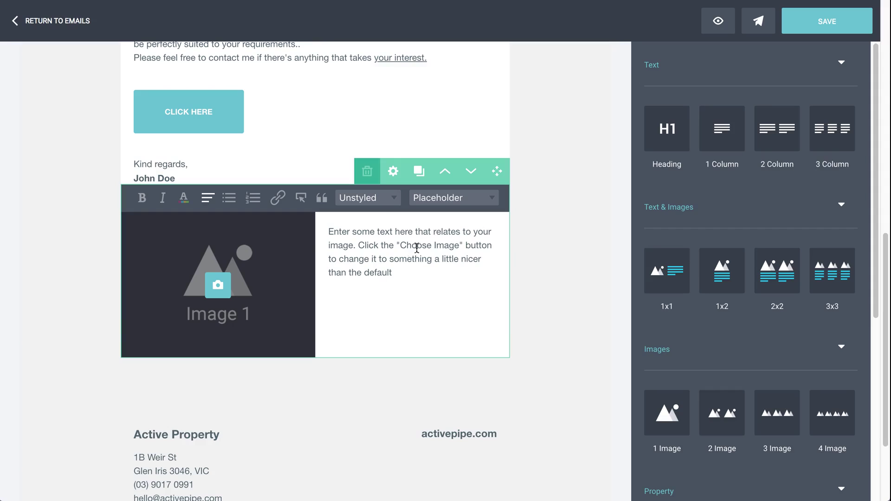
left_click(393, 172)
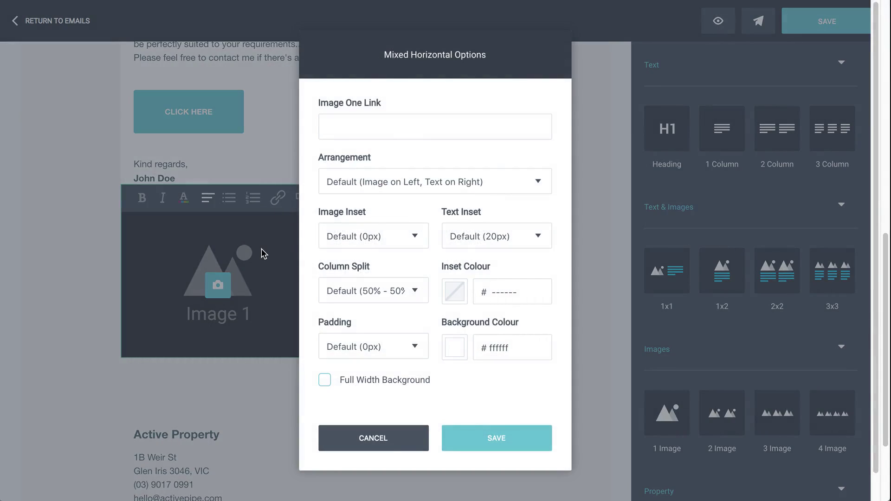
left_click(325, 102)
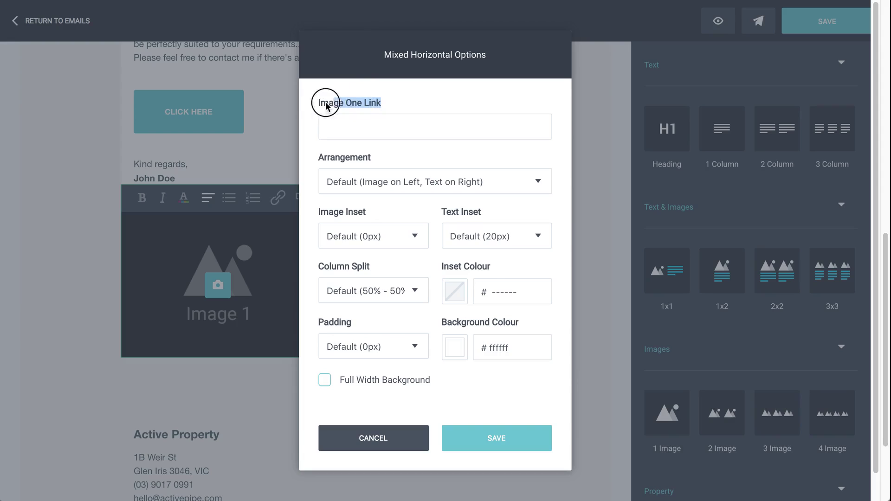
left_click(345, 118)
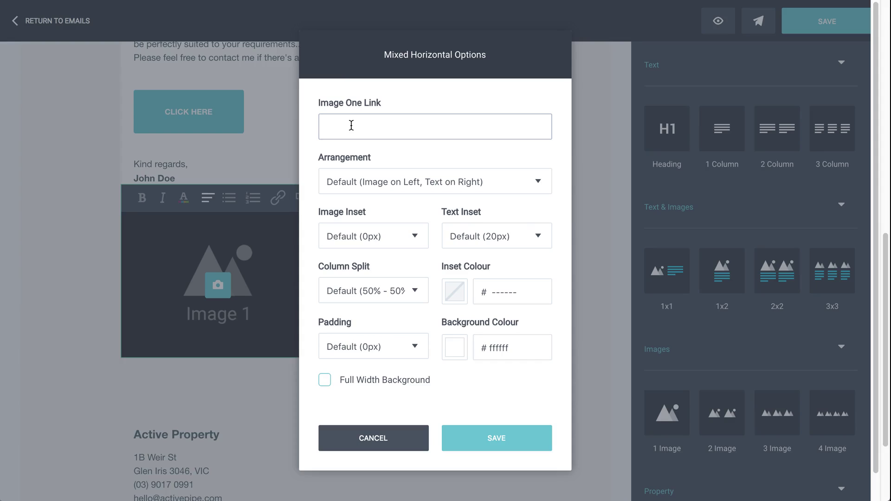
Keep the default image-left arrangement and 50% - 50% column split, then save the block
left_click(415, 180)
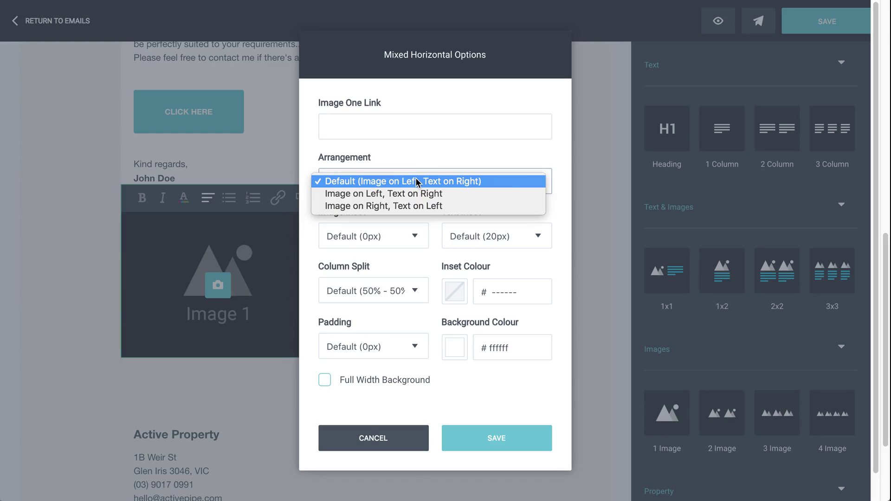
left_click(416, 181)
left_click(390, 290)
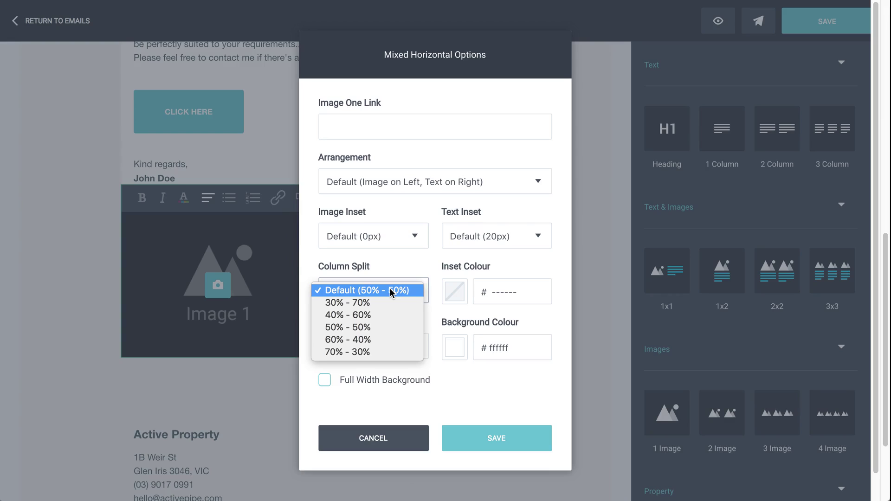
left_click(390, 290)
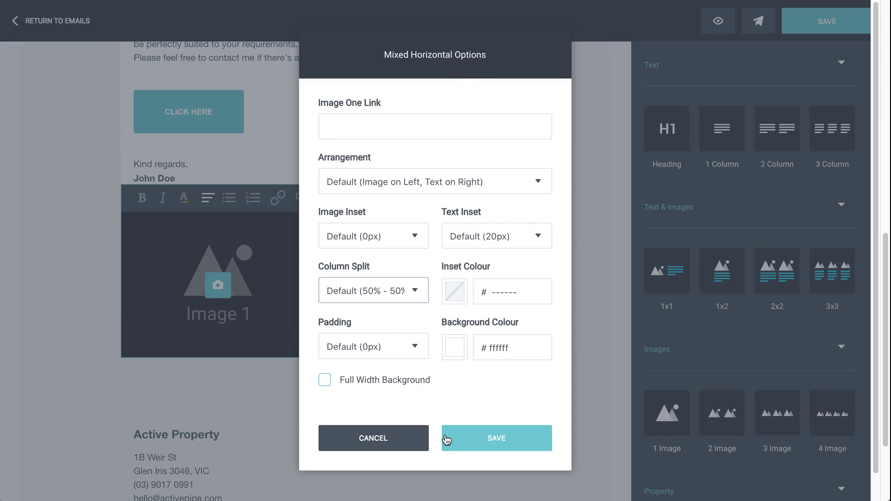
left_click(408, 439)
Place a four-listing Property Grid below the image-and-text block and open Select a Property for listing one
scroll(557, 330, "down", 1)
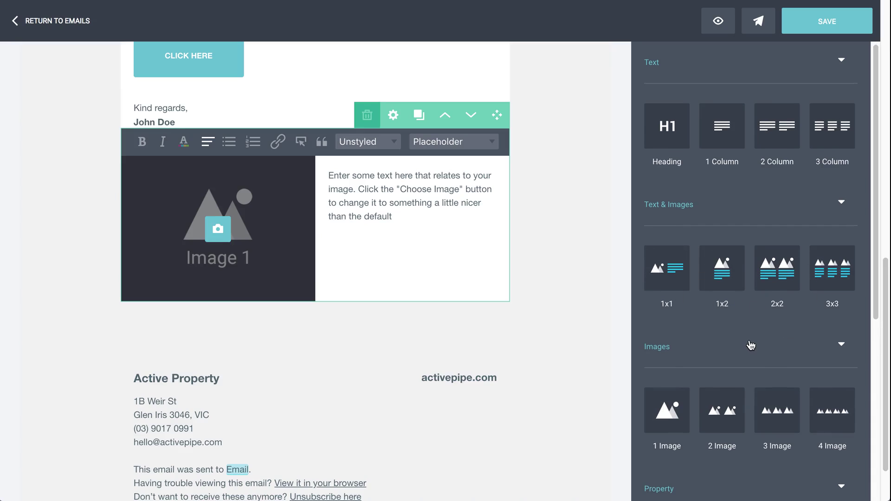
scroll(749, 344, "down", 2)
scroll(749, 341, "down", 4)
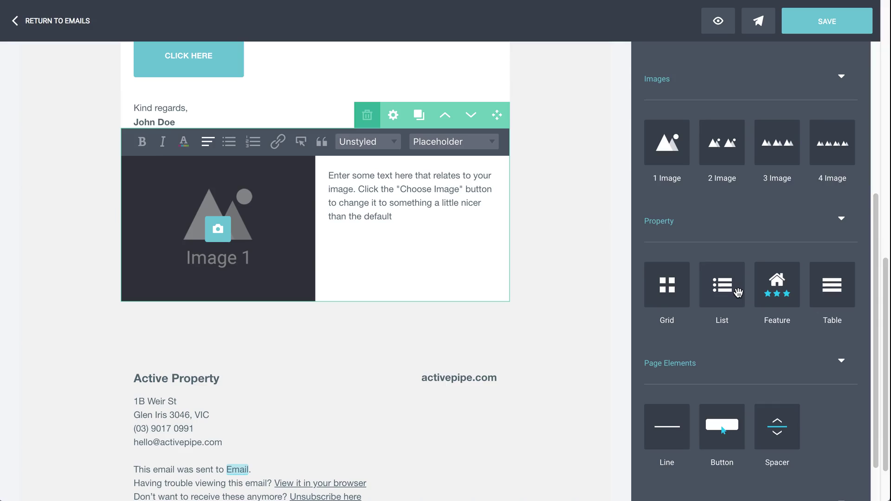
left_click_drag(667, 288, 548, 289)
scroll(553, 263, "down", 2)
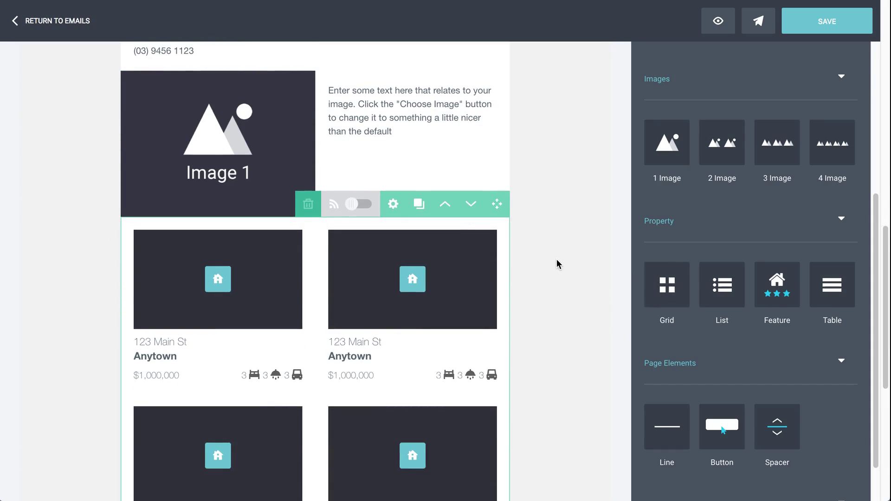
scroll(557, 262, "down", 1)
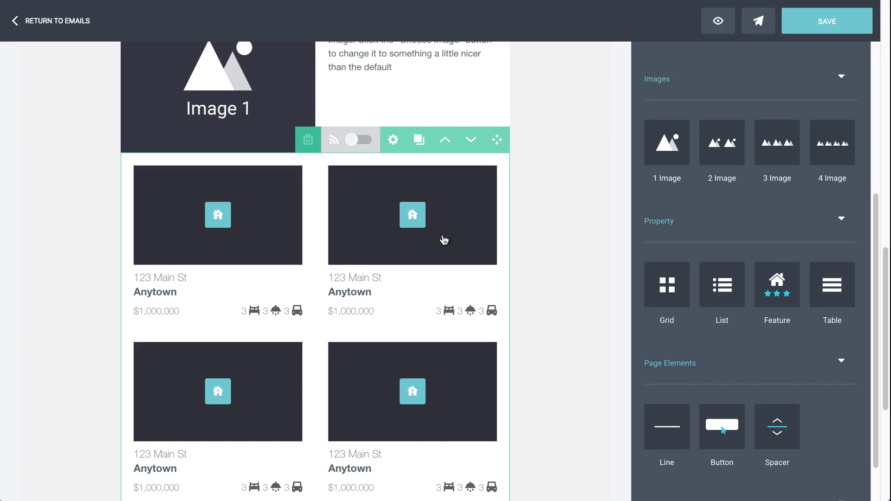
left_click(219, 217)
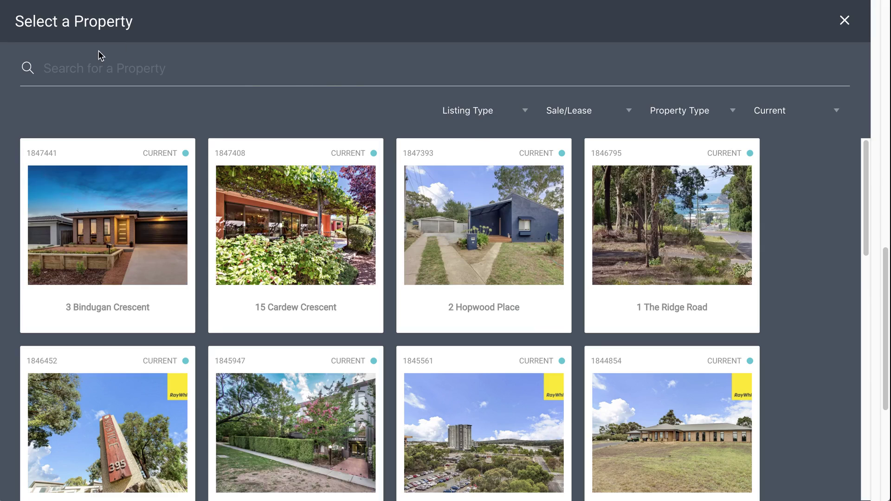
scroll(511, 386, "down", 3)
scroll(511, 386, "down", 2)
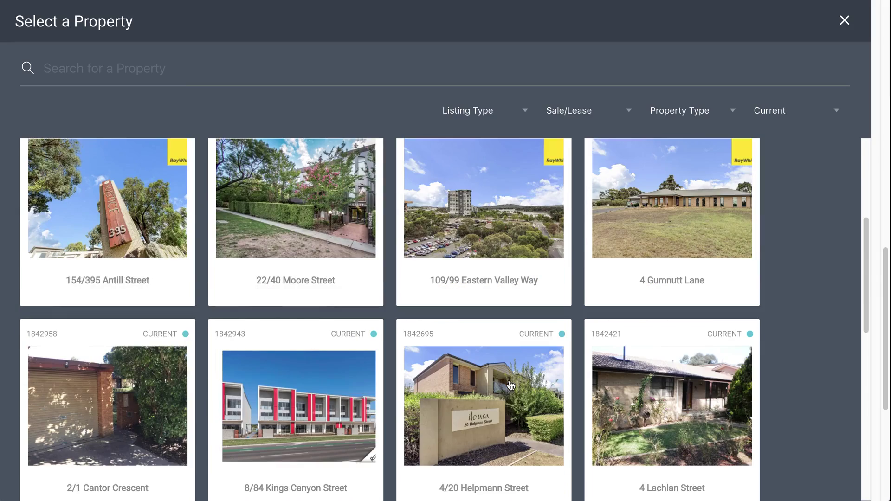
left_click(287, 412)
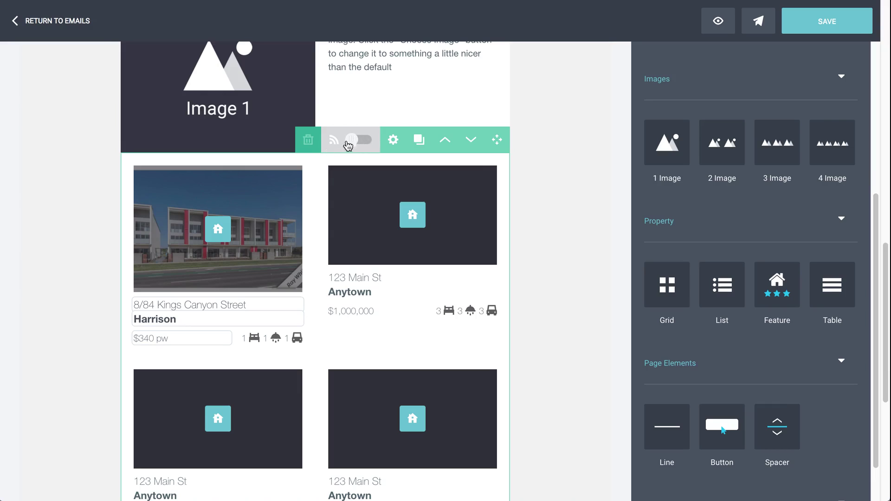
left_click(372, 146)
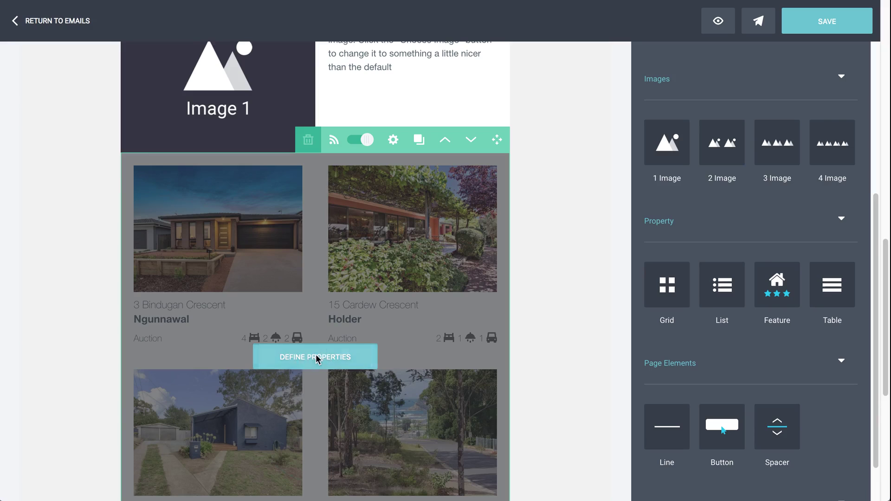
Review the feed's maximum, property type, listing type, sale/lease, status and ordering filters, leaving all unchanged
left_click(319, 357)
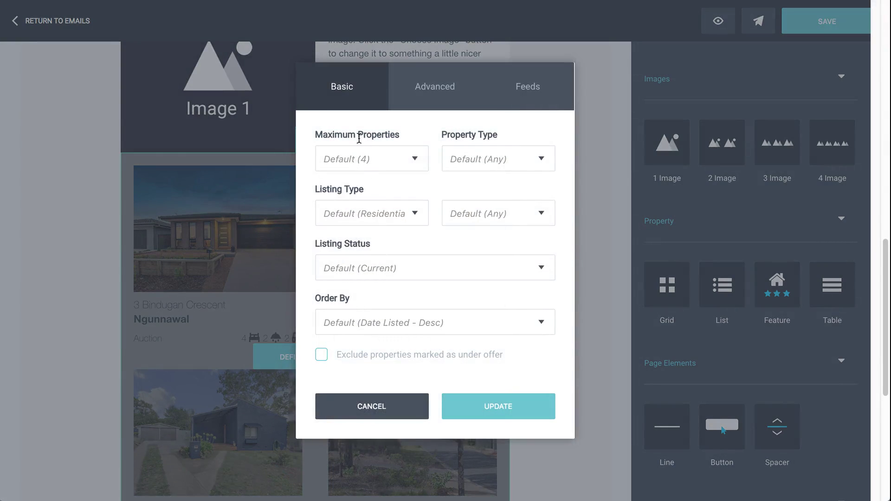
left_click(408, 158)
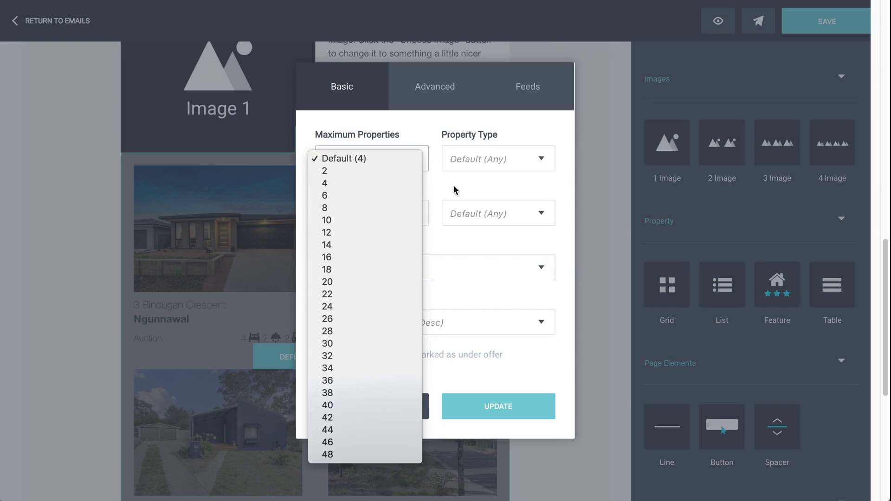
left_click(494, 155)
left_click(398, 213)
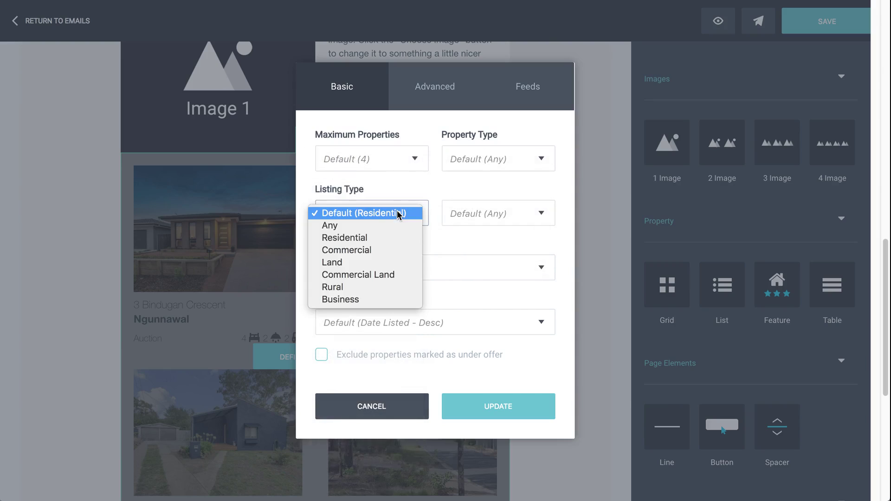
left_click(469, 204)
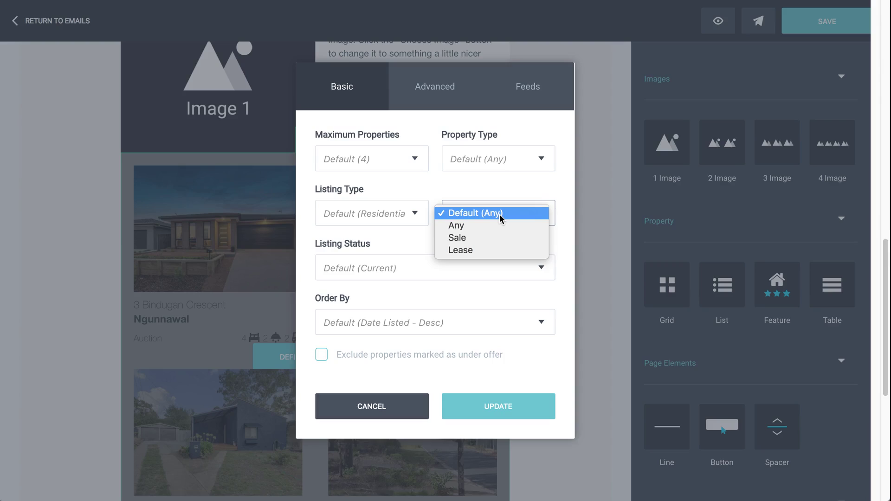
left_click(477, 193)
left_click(417, 271)
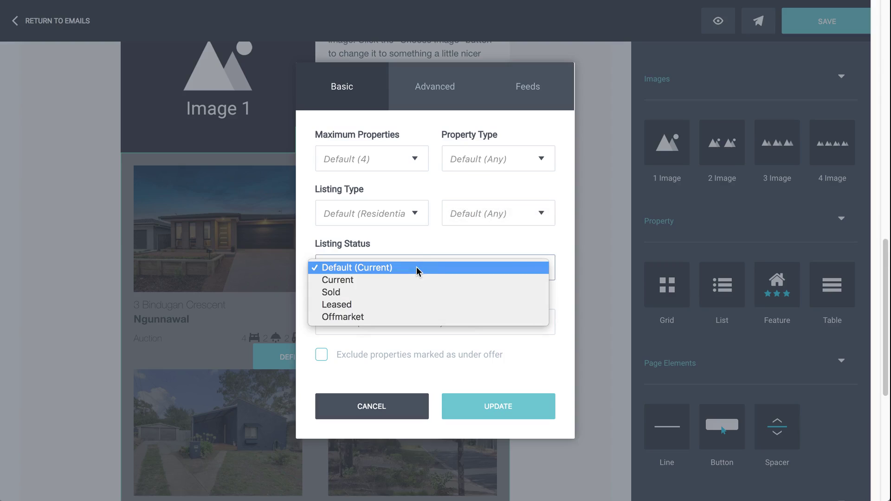
left_click(421, 250)
left_click(409, 323)
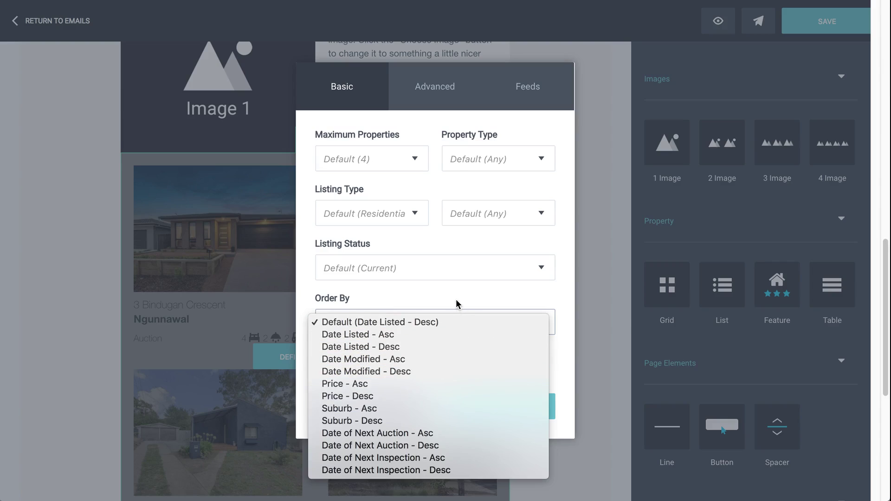
left_click(423, 295)
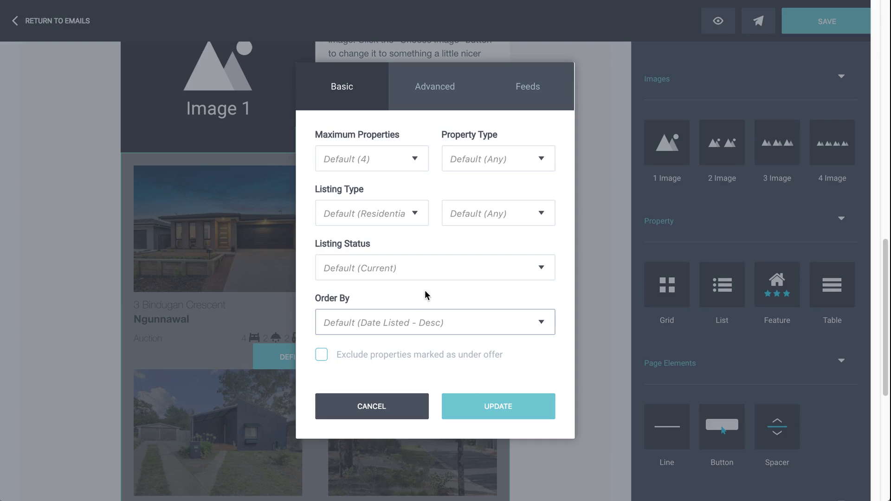
left_click(437, 91)
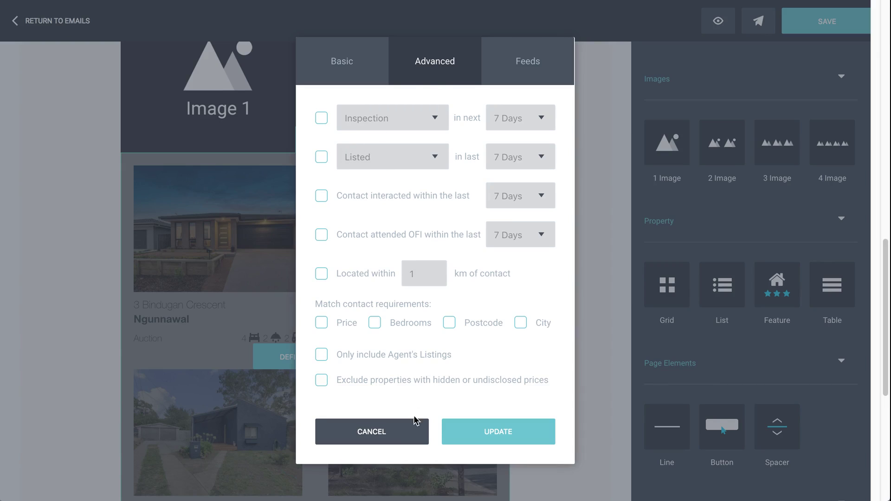
Close the feed filter settings without changes
left_click(397, 436)
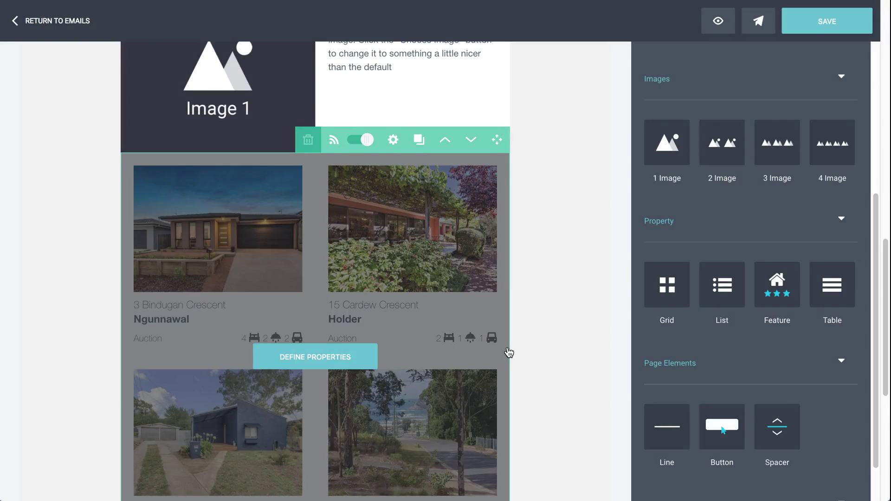
scroll(508, 354, "down", 5)
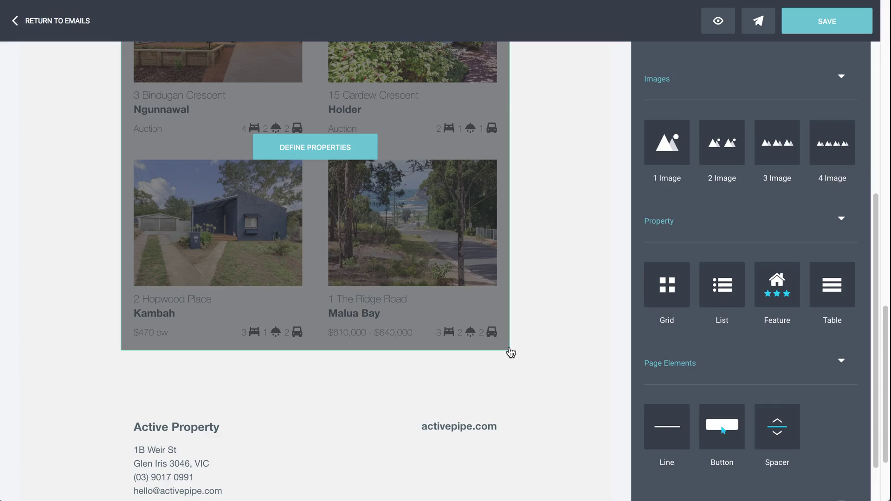
scroll(768, 308, "down", 2)
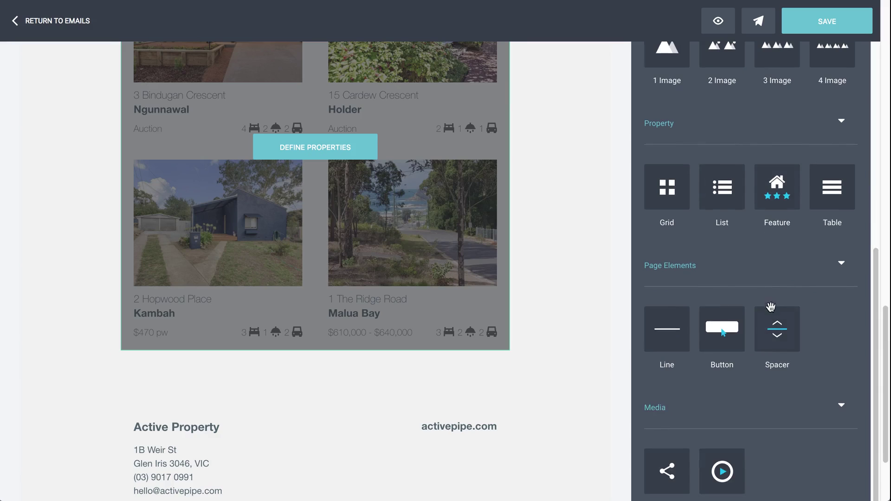
scroll(746, 253, "down", 1)
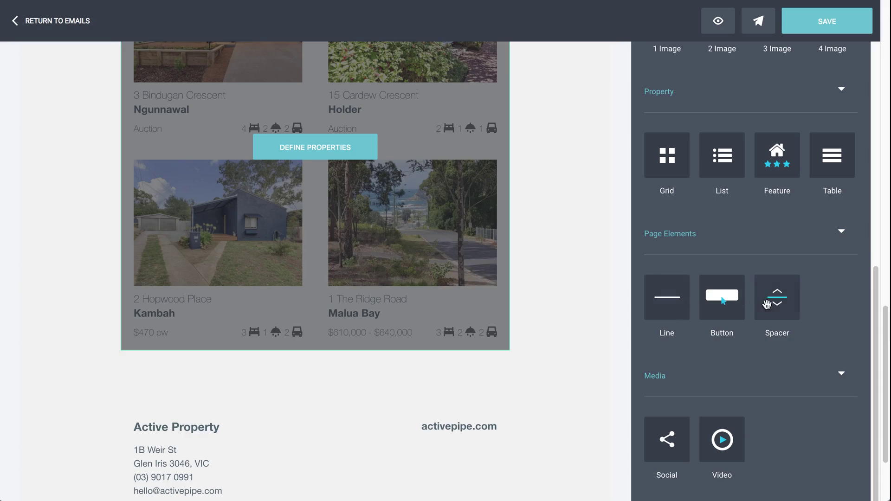
Add a CALL TO ACTION button block below the property grid, keeping its default text and link
left_click_drag(746, 307, 510, 342)
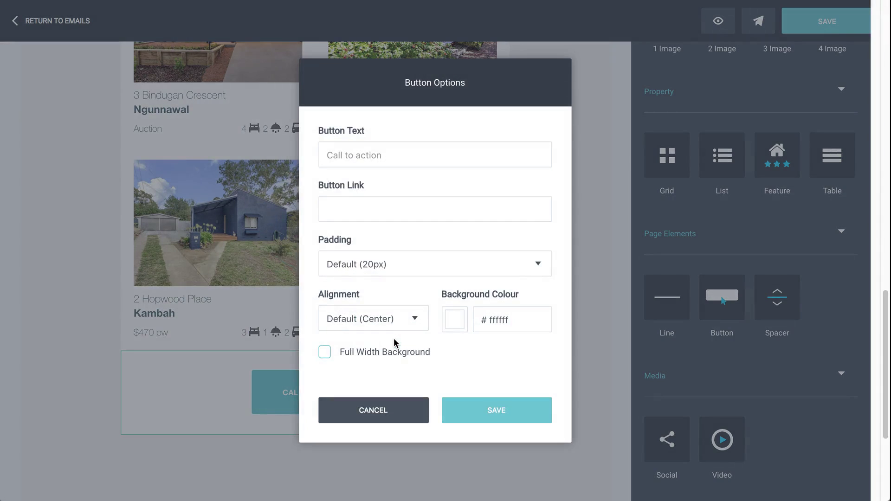
left_click(393, 338)
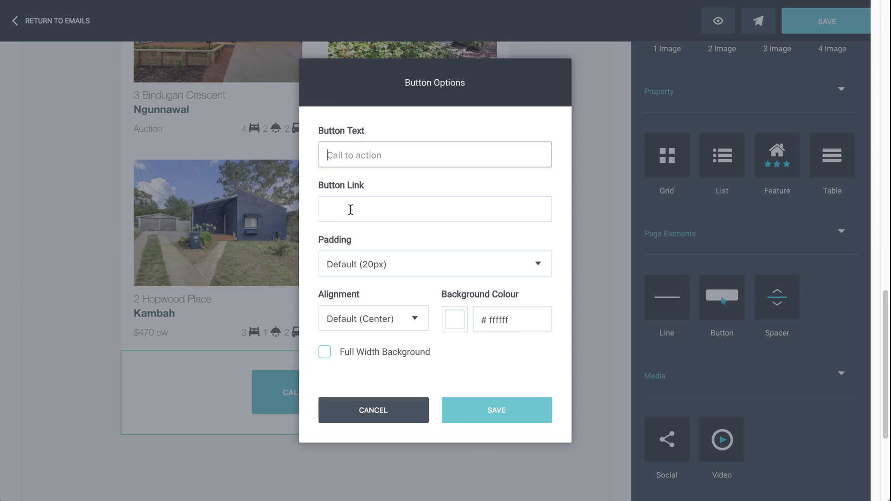
left_click(350, 208)
left_click(370, 410)
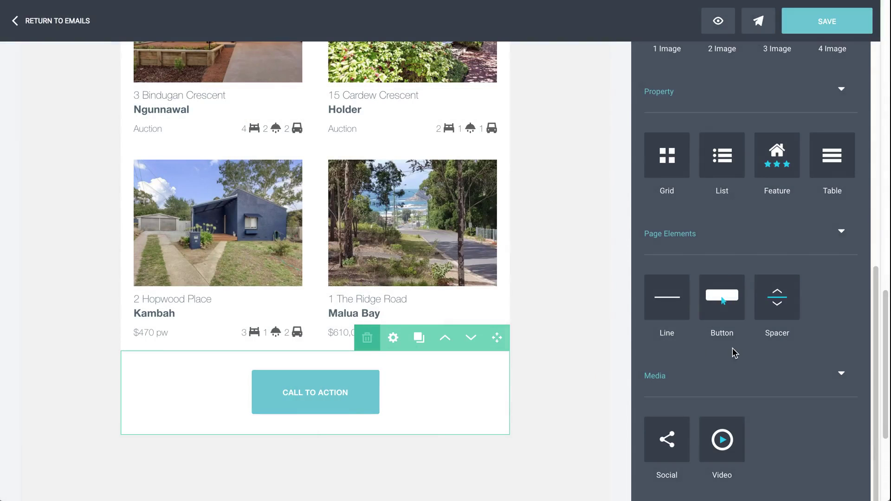
scroll(557, 383, "down", 3)
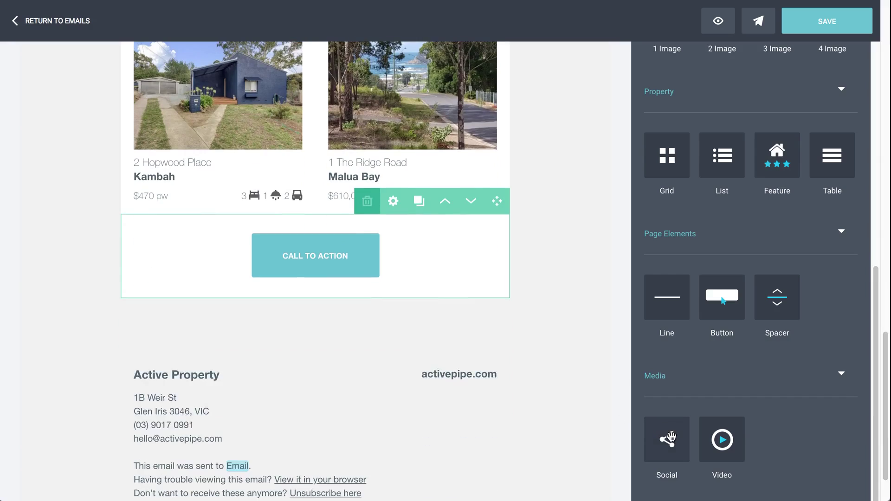
Add a Social links row with LinkedIn added under the button, then a Video 1 block below it
left_click_drag(669, 439, 525, 304)
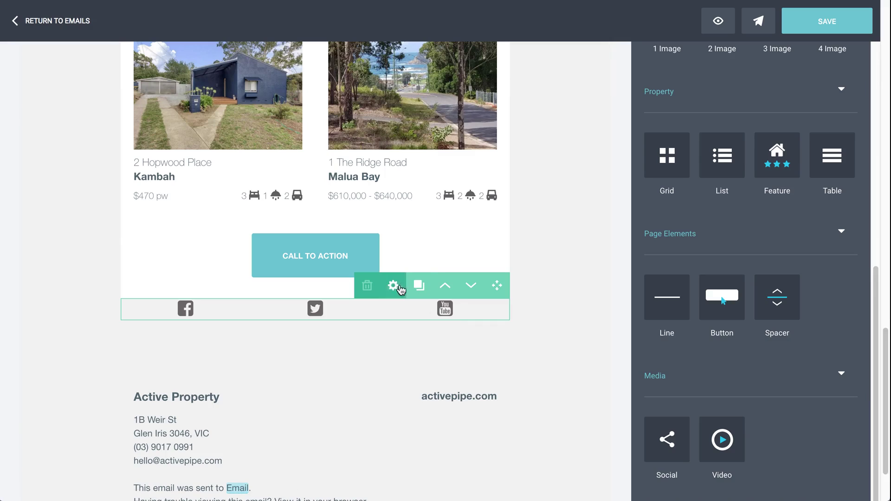
left_click(393, 285)
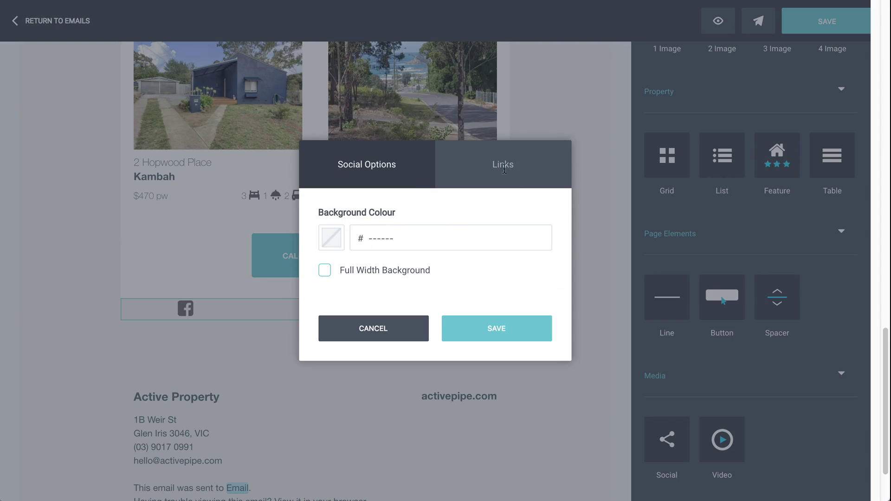
left_click(501, 170)
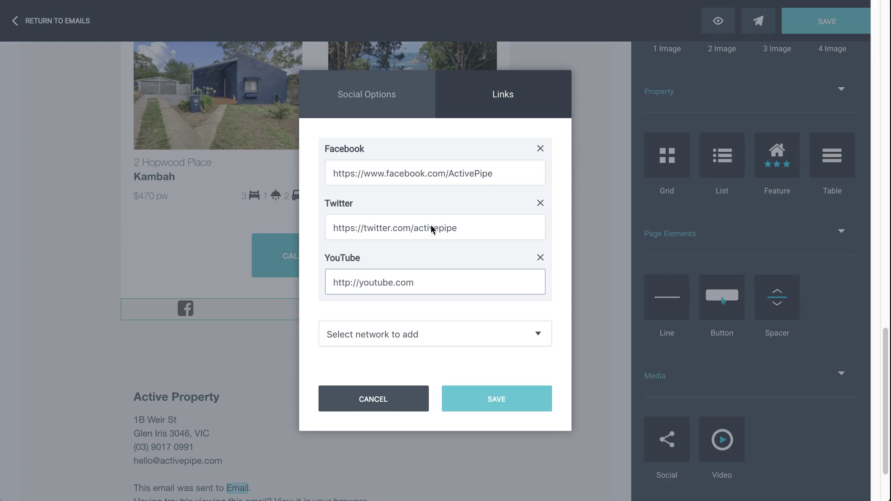
left_click(387, 335)
left_click(388, 346)
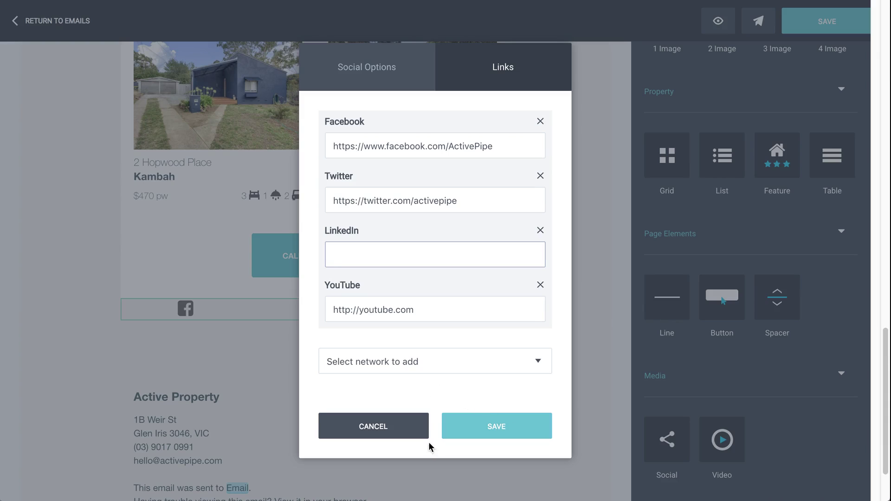
left_click(455, 428)
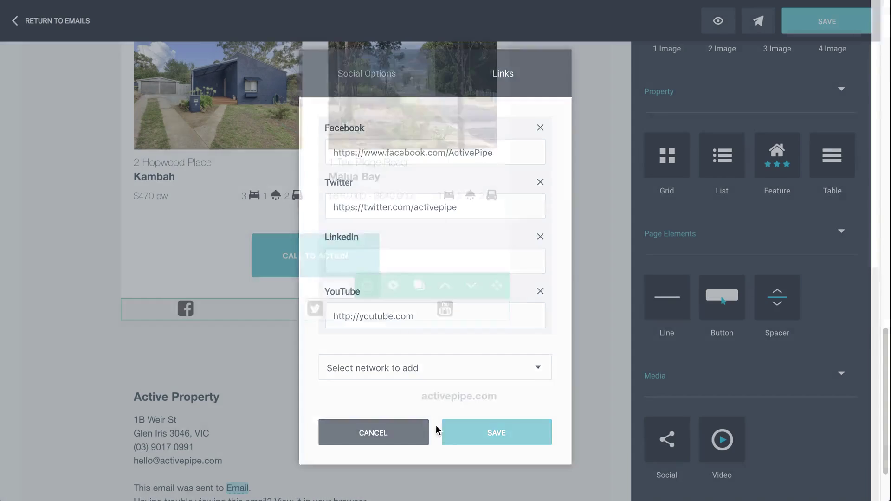
left_click_drag(723, 440, 470, 311)
scroll(542, 281, "down", 3)
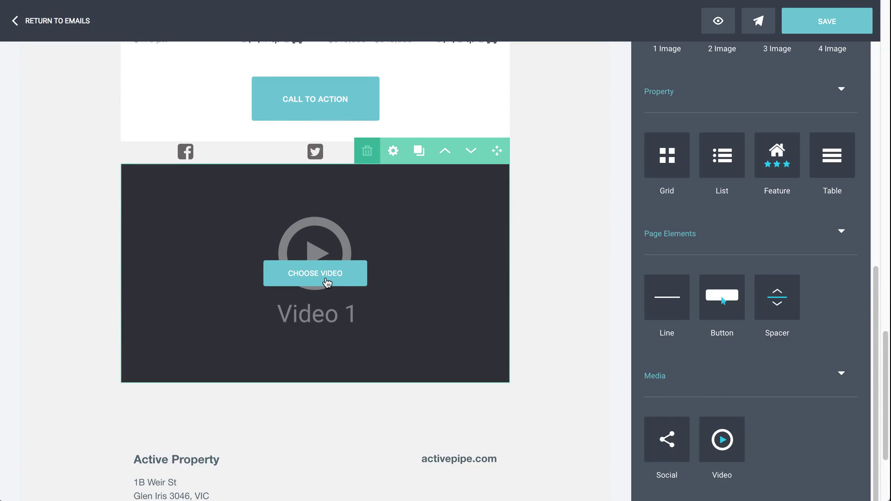
left_click(326, 278)
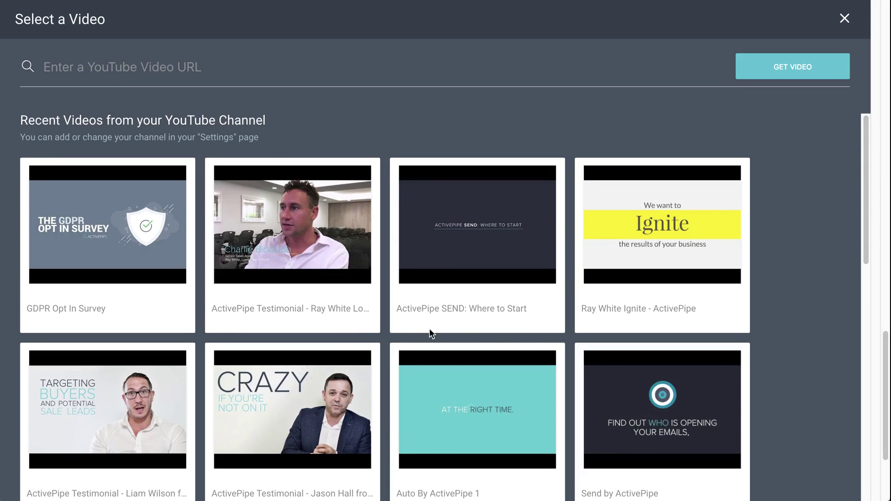
scroll(408, 325, "down", 5)
key("Escape")
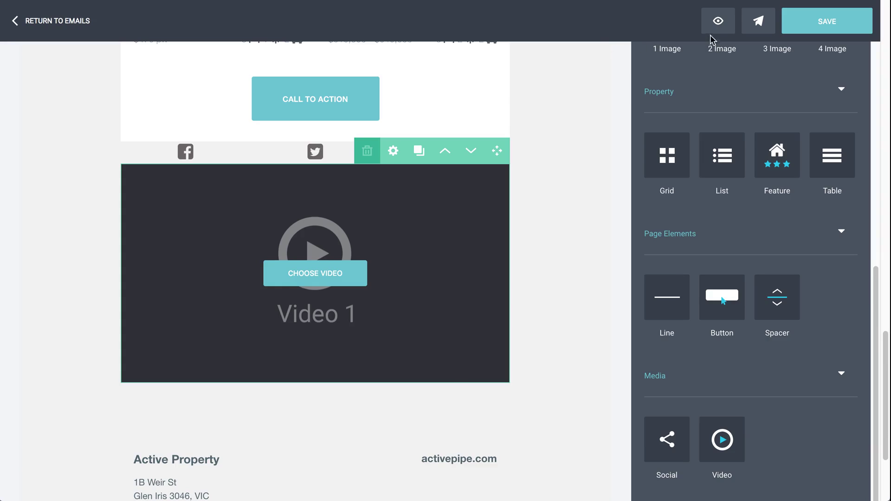
Preview the Video email at mobile width, scrolling through the single-column listings
scroll(555, 112, "up", 8)
scroll(574, 114, "up", 12)
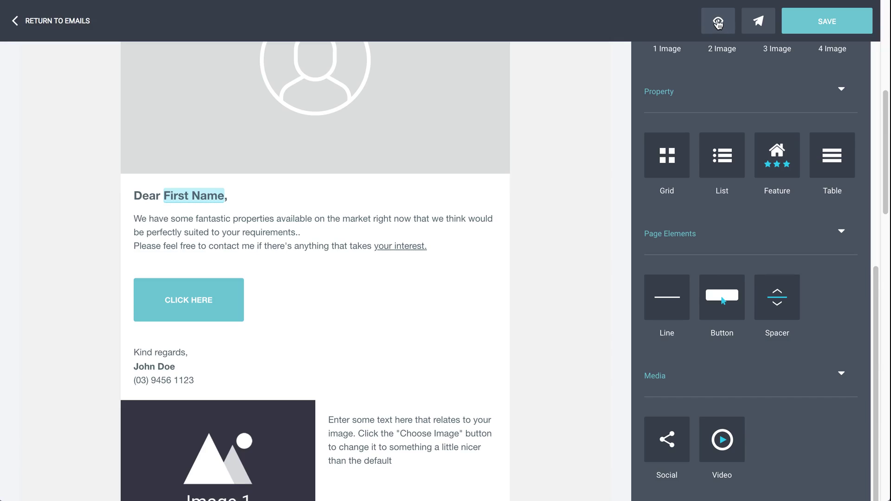
left_click(725, 27)
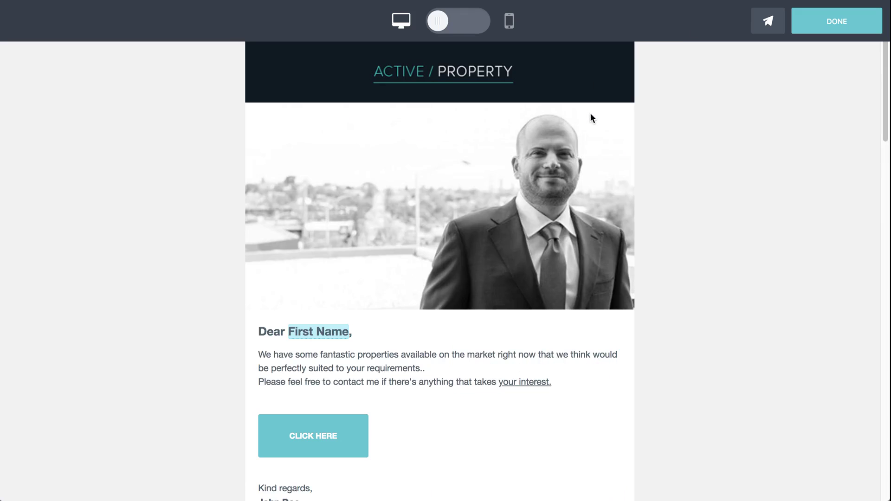
scroll(520, 249, "down", 4)
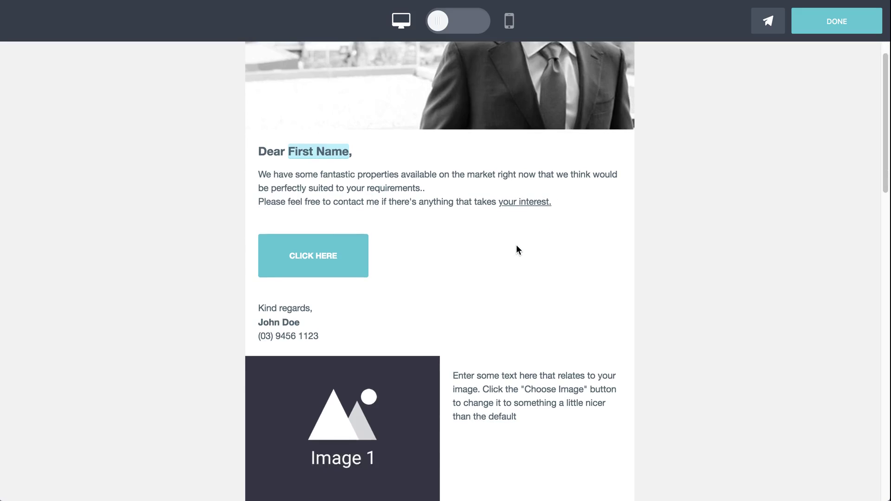
scroll(516, 251, "down", 1)
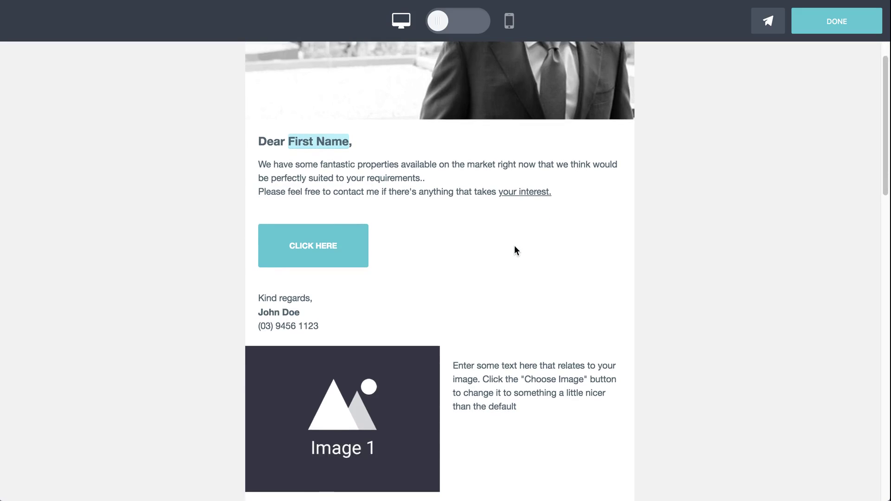
left_click(485, 24)
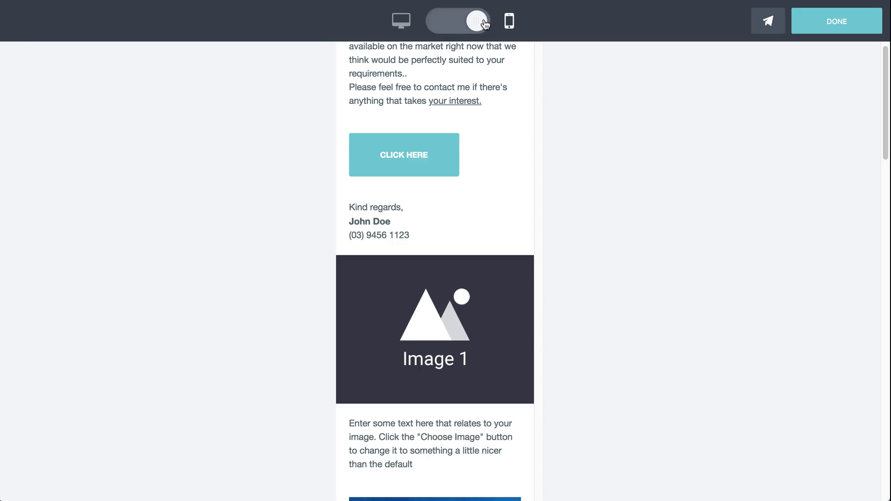
scroll(492, 130, "down", 15)
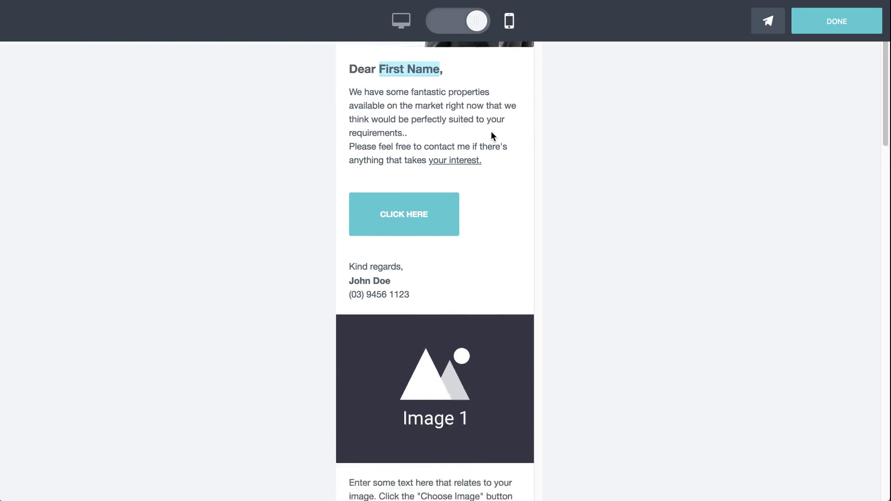
scroll(491, 131, "down", 2)
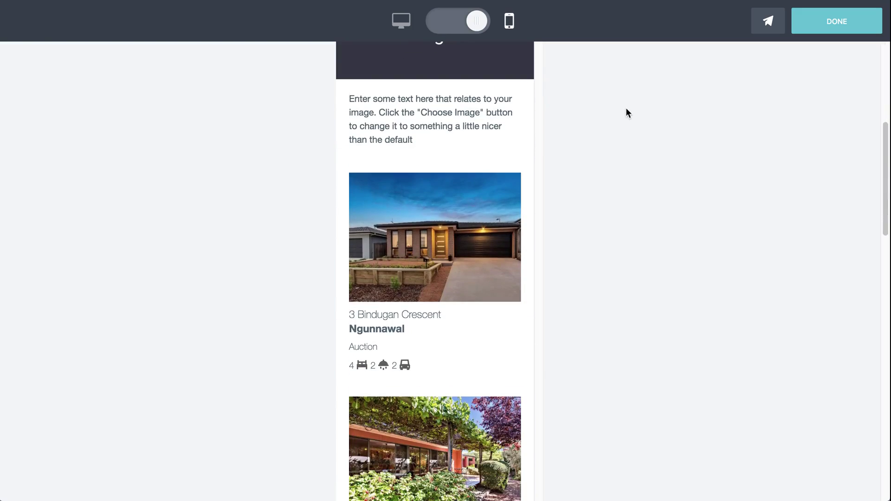
Send a preview of the email to a colleague's e-mail address and dismiss the sent confirmation
left_click(770, 22)
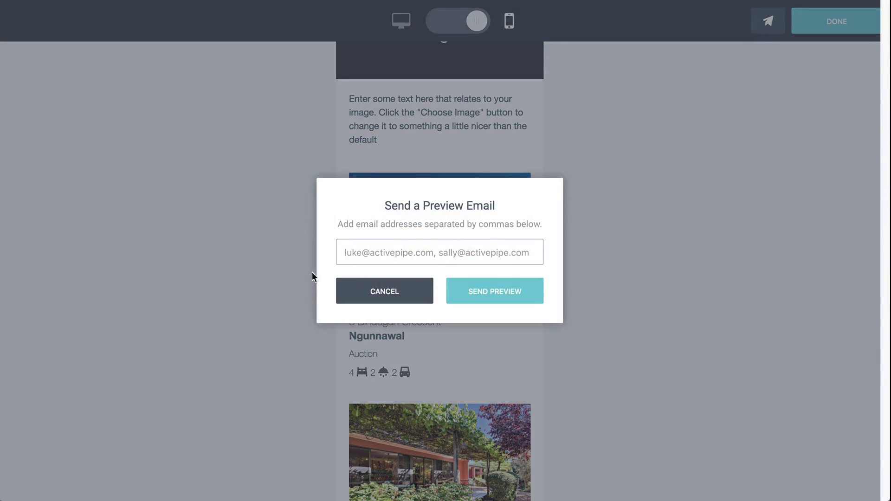
left_click(366, 251)
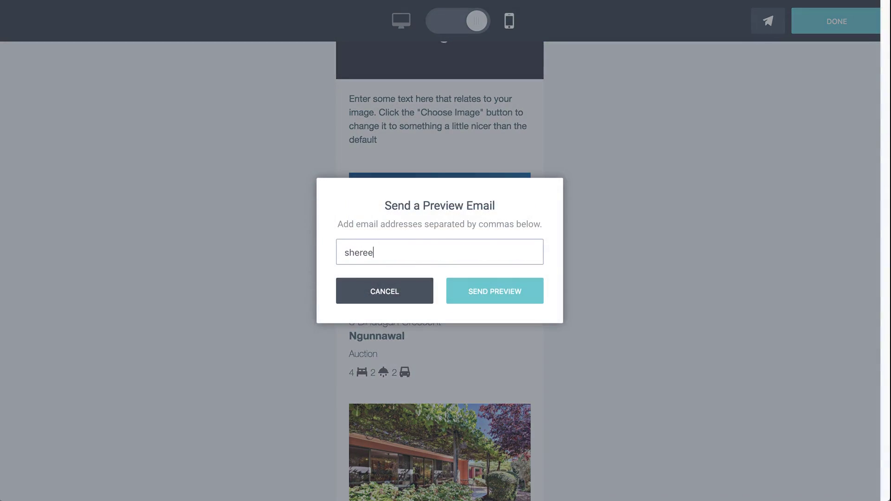
left_click(503, 292)
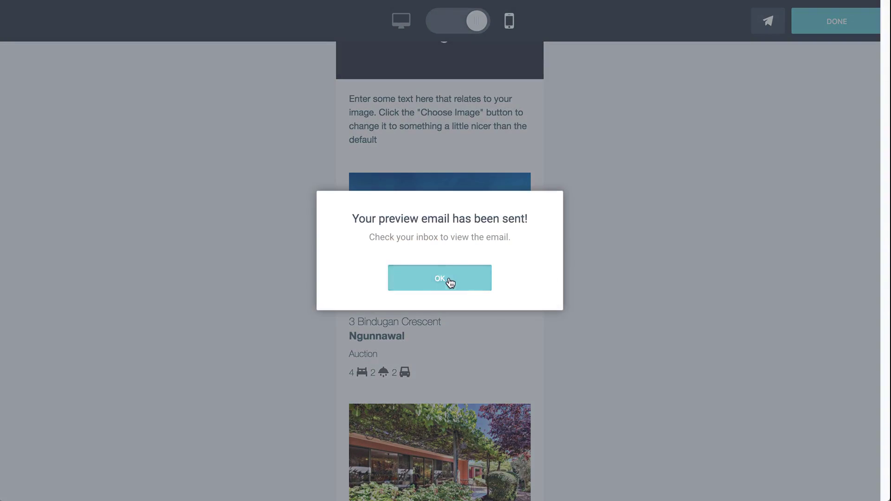
left_click(450, 281)
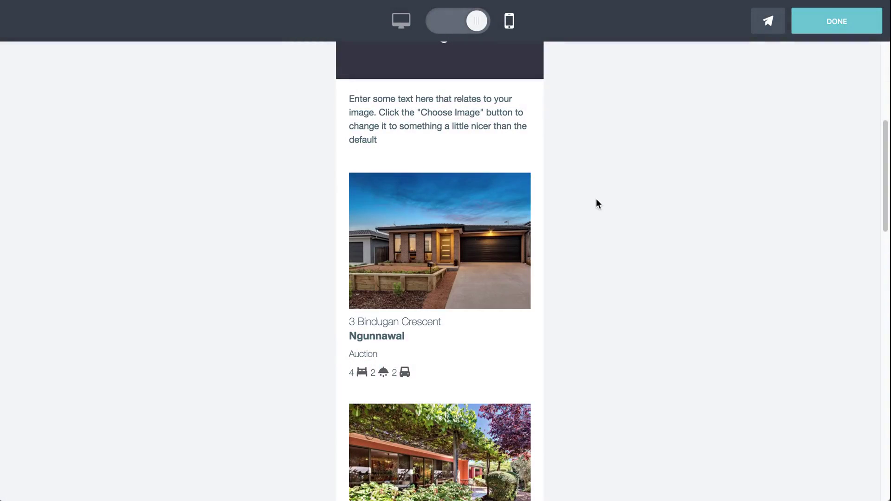
Exit preview mode with DONE to return to the Video email editor
left_click(830, 27)
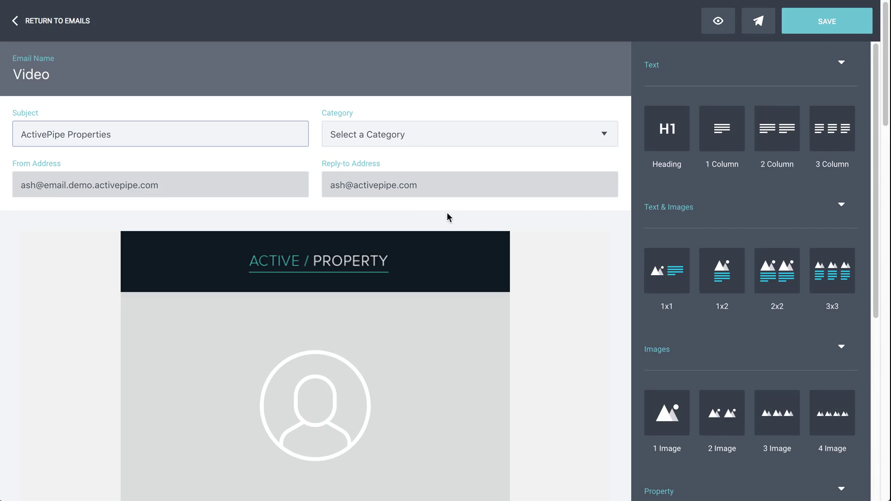